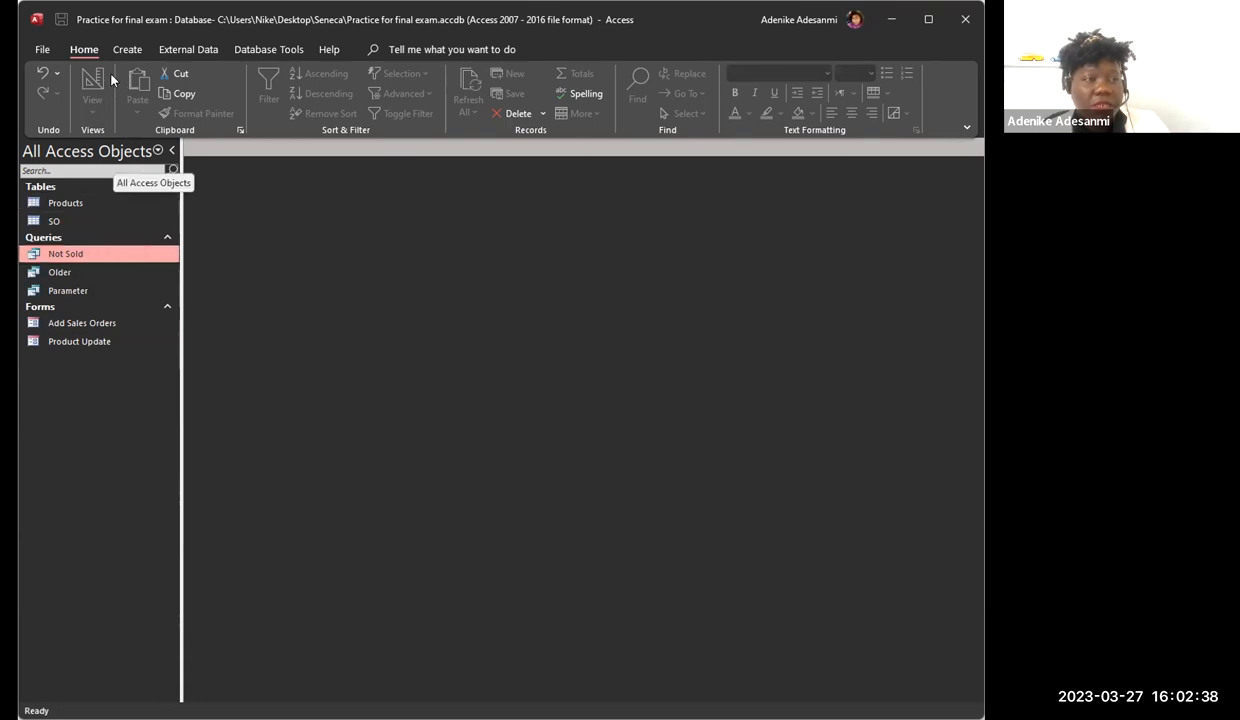
Step: Create a report from the Not Sold query and delete its ProductID column
{"action": "left_click", "coordinate": [126, 50]}
{"action": "left_click", "coordinate": [512, 88]}
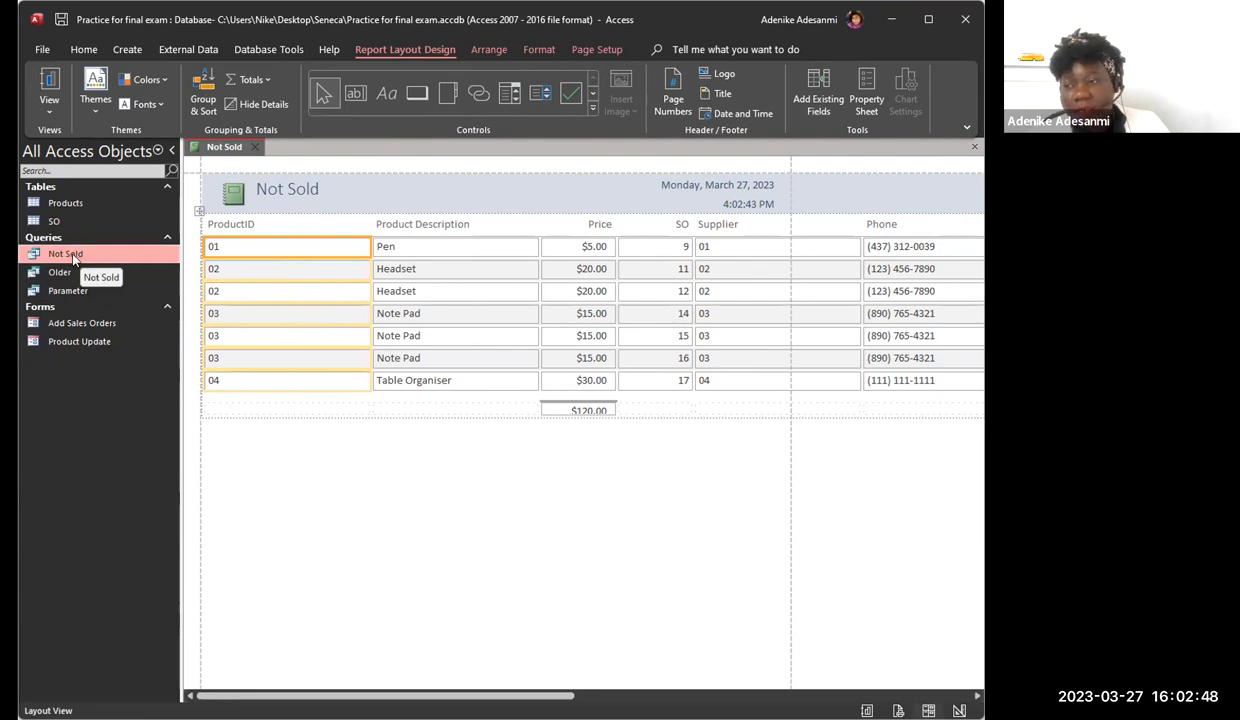
{"action": "right_click", "coordinate": [253, 224]}
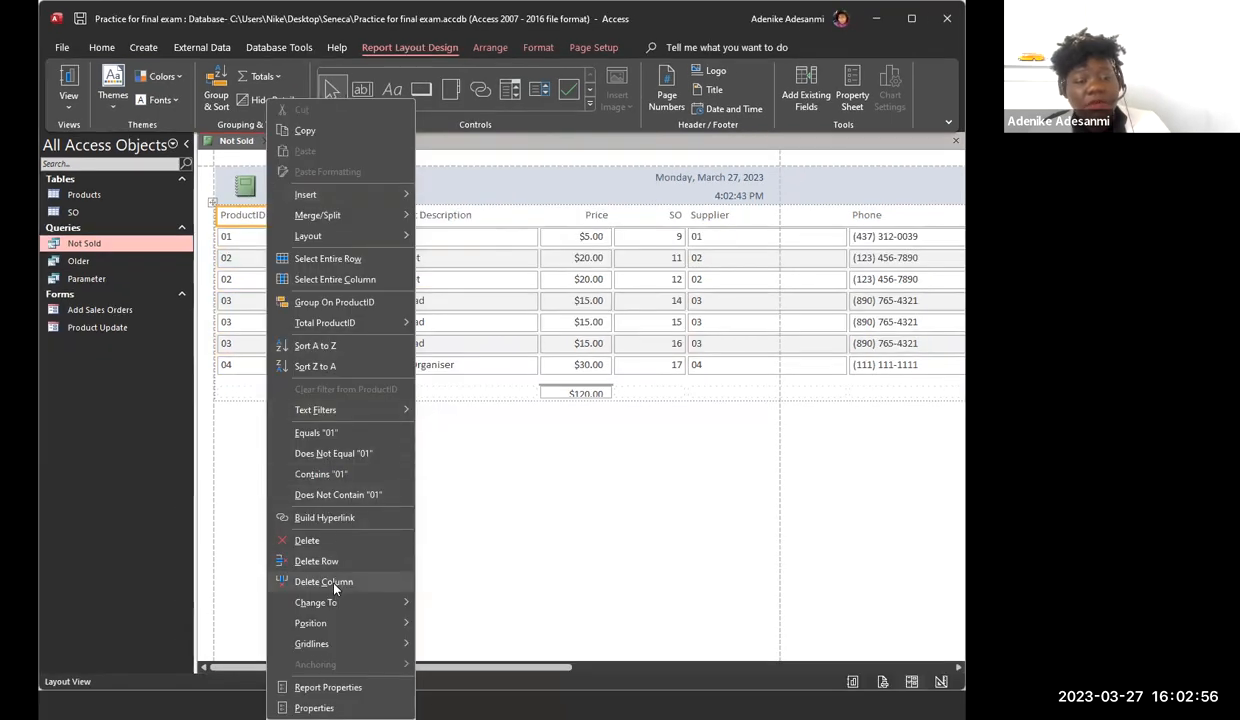
{"action": "left_click", "coordinate": [335, 587]}
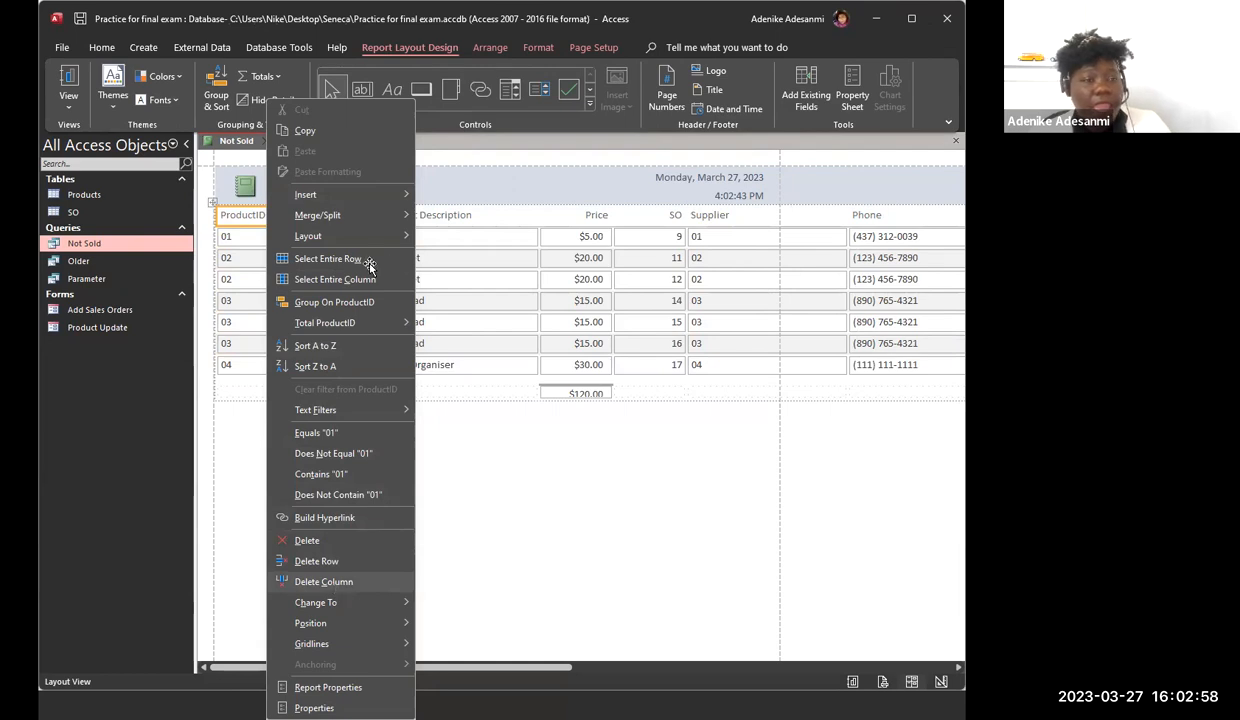
Step: Narrow the Product Description and Price columns to fit their contents, and delete the SO column from the report
{"action": "left_click_drag", "start_coordinate": [362, 263], "coordinate": [303, 264]}
{"action": "left_click_drag", "start_coordinate": [437, 270], "coordinate": [372, 271]}
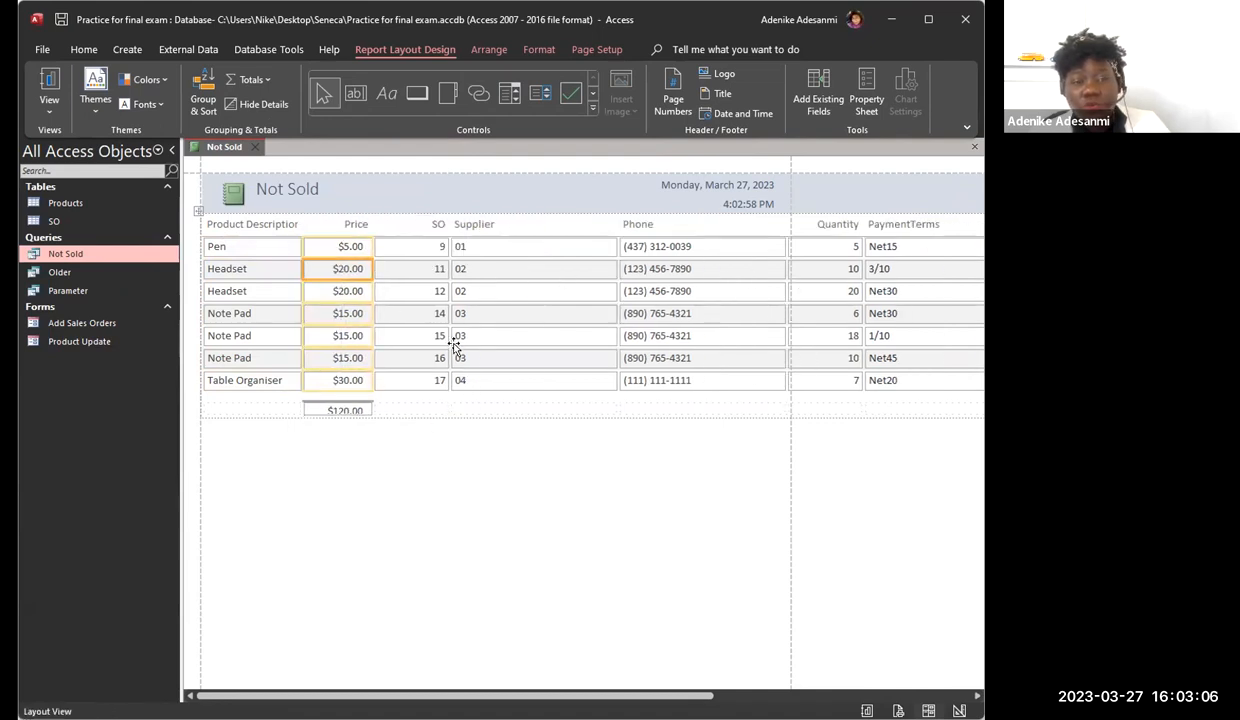
{"action": "right_click", "coordinate": [421, 231]}
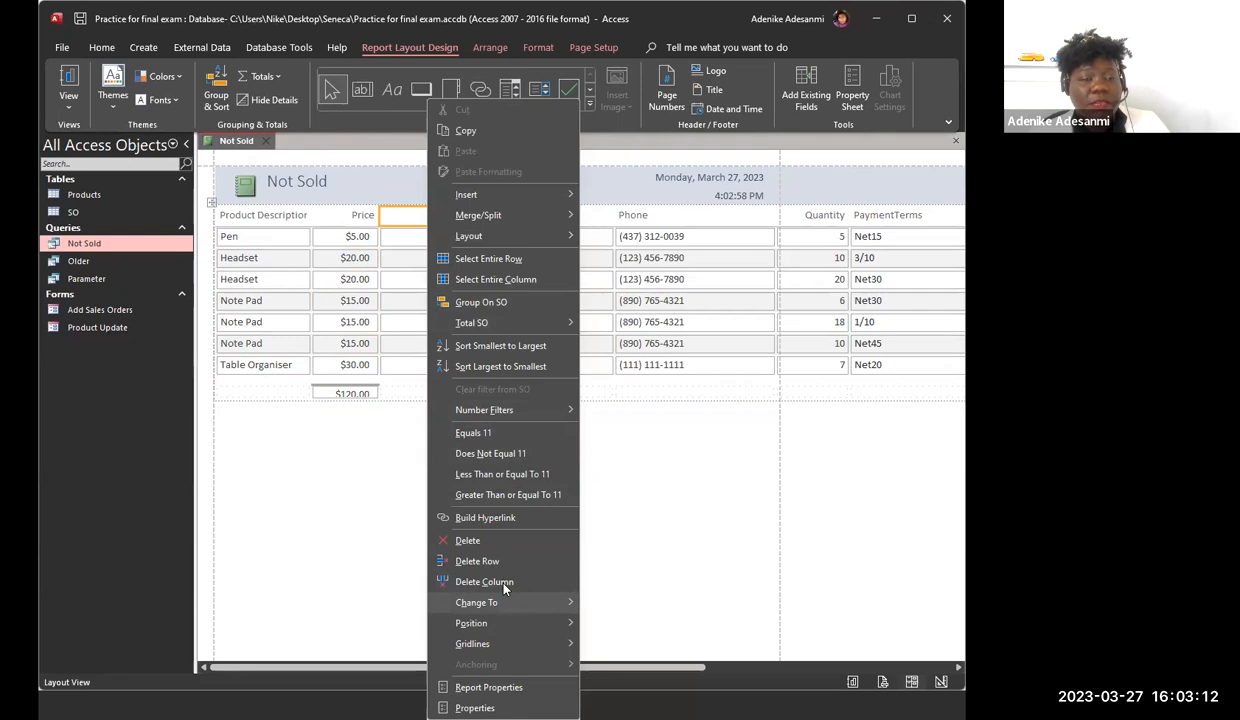
{"action": "left_click", "coordinate": [490, 582]}
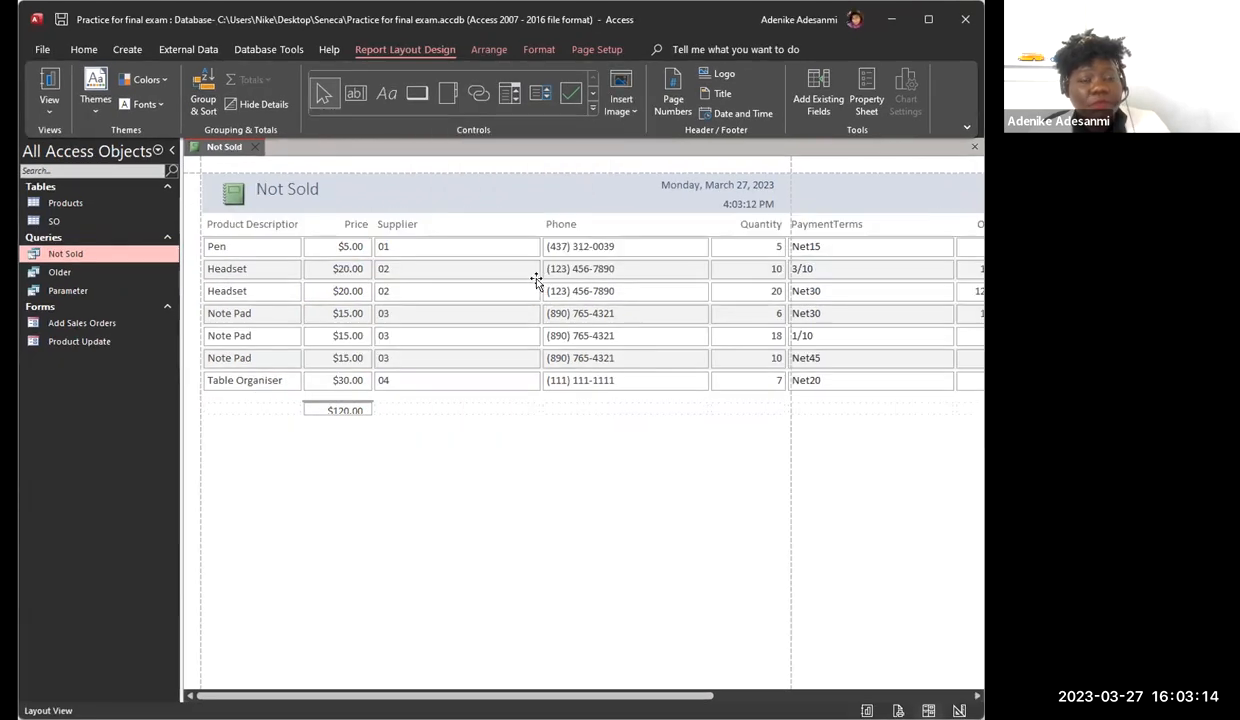
Step: Narrow the Supplier and Phone columns so they closely fit their contents
{"action": "left_click_drag", "start_coordinate": [543, 272], "coordinate": [416, 270]}
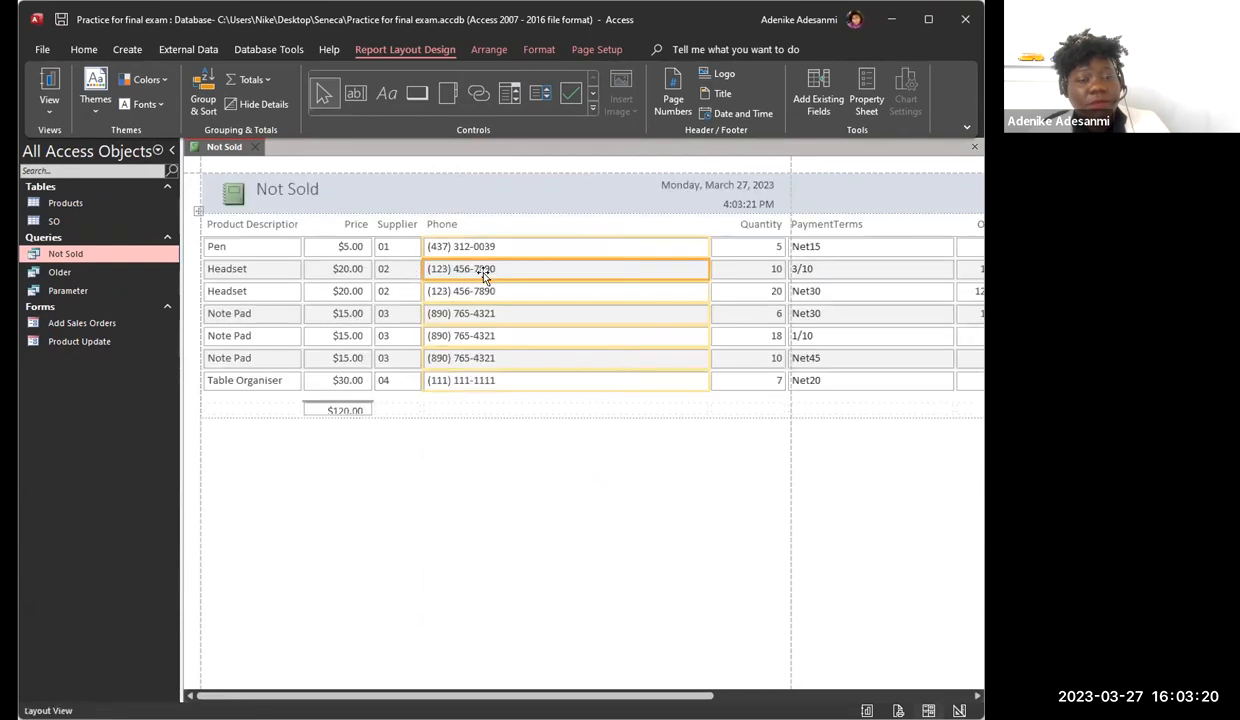
{"action": "left_click", "coordinate": [705, 289]}
{"action": "left_click_drag", "start_coordinate": [708, 289], "coordinate": [514, 290]}
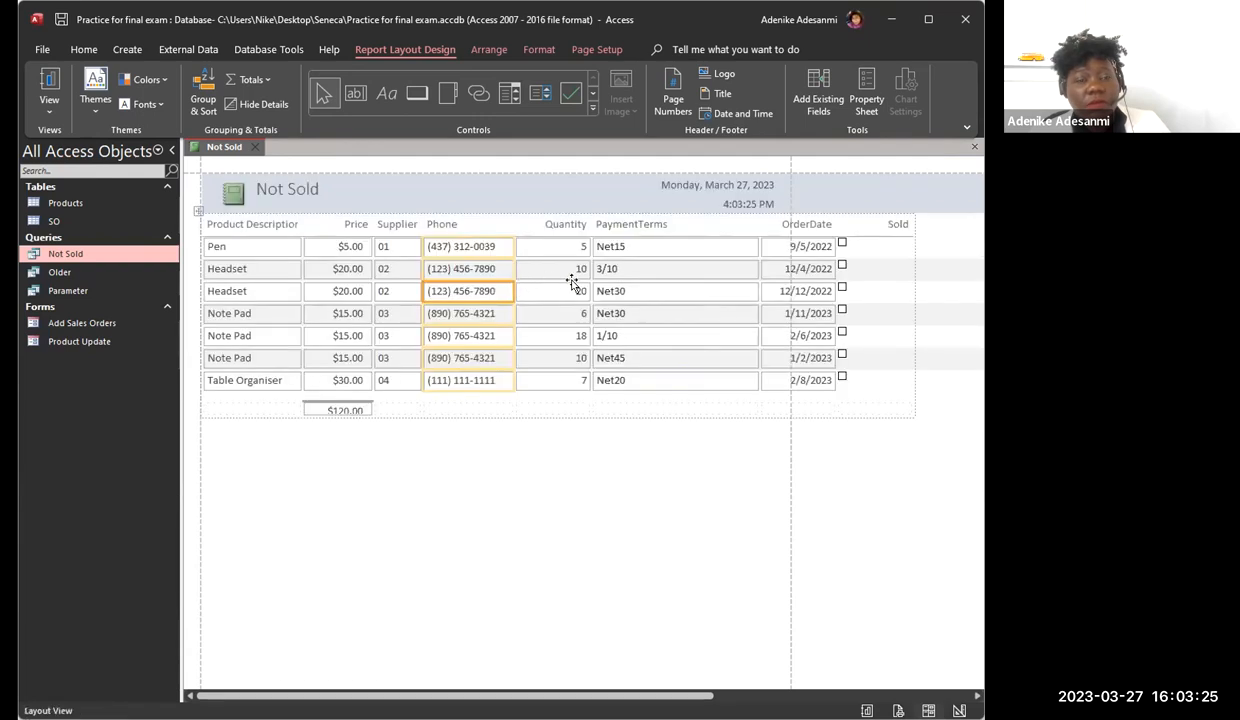
Step: Delete the PaymentTerms and Sold columns from the report
{"action": "left_click", "coordinate": [652, 227]}
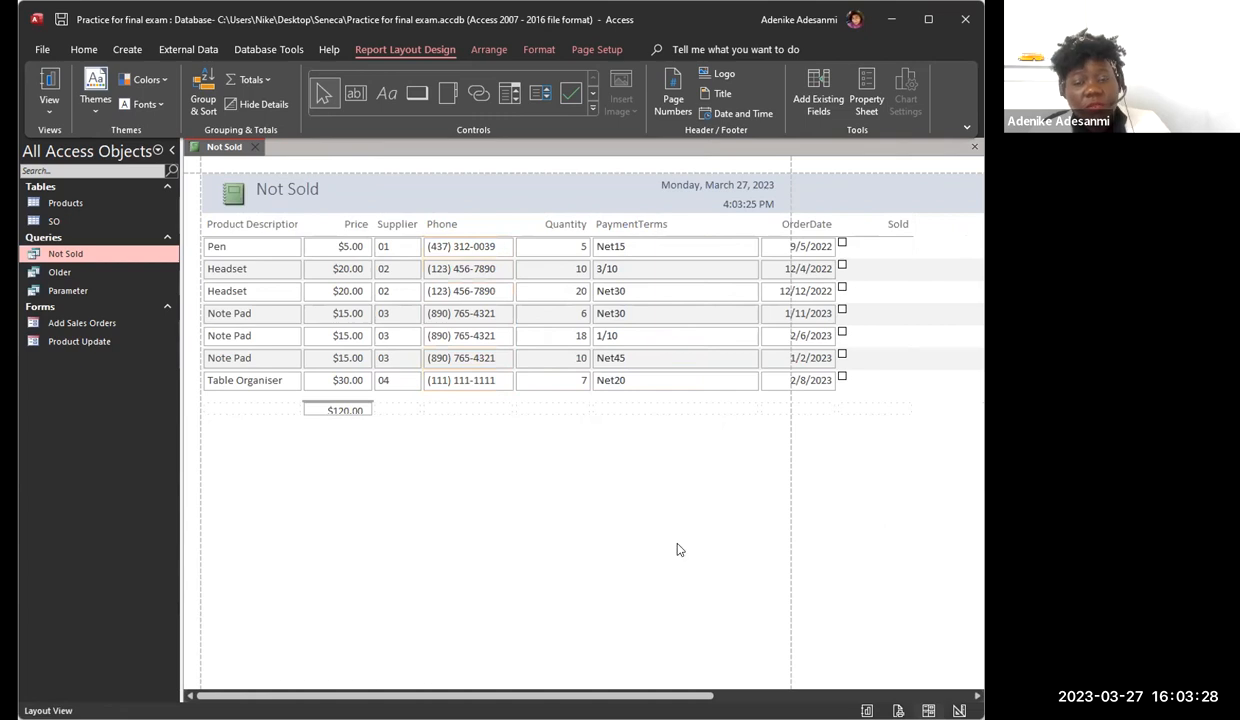
{"action": "right_click", "coordinate": [658, 530]}
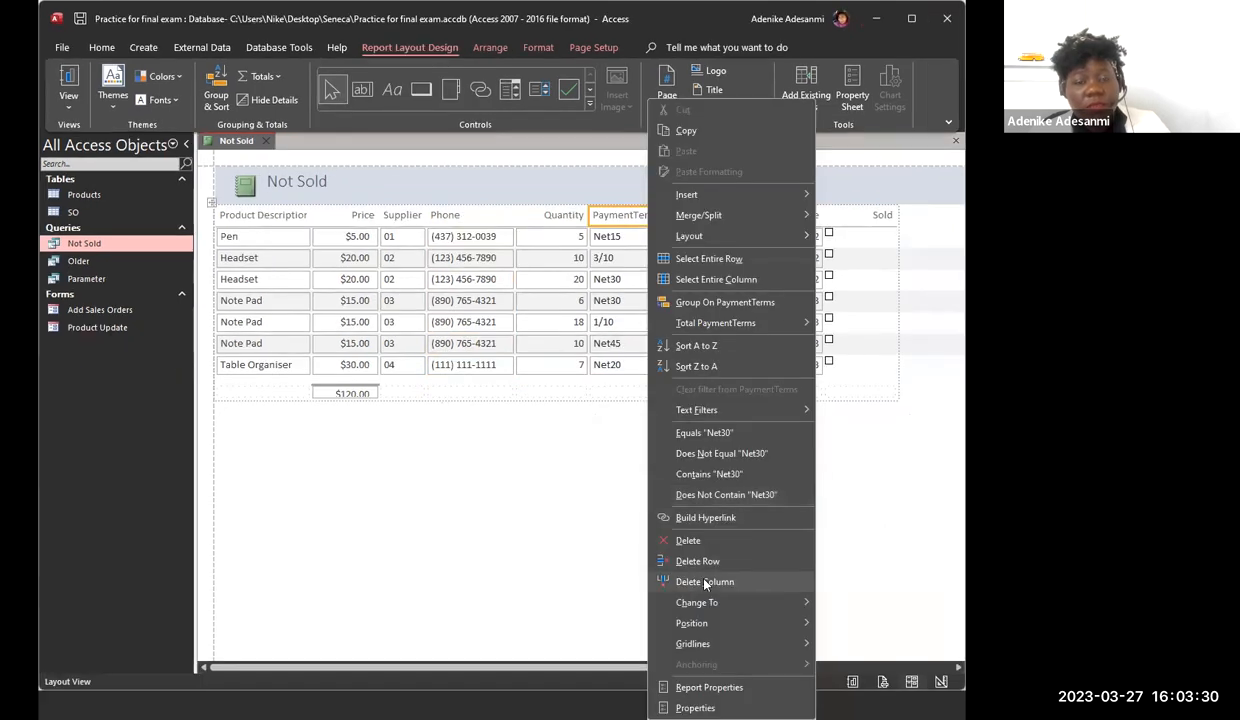
{"action": "left_click", "coordinate": [704, 582]}
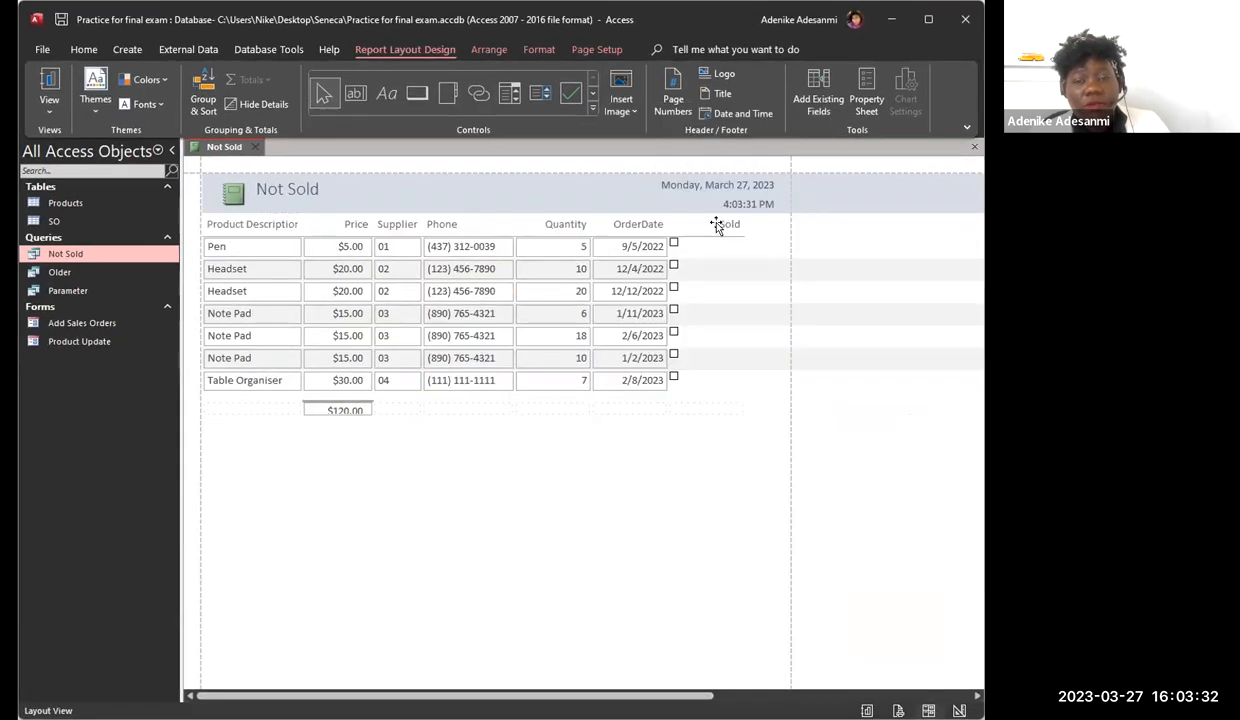
{"action": "right_click", "coordinate": [716, 226]}
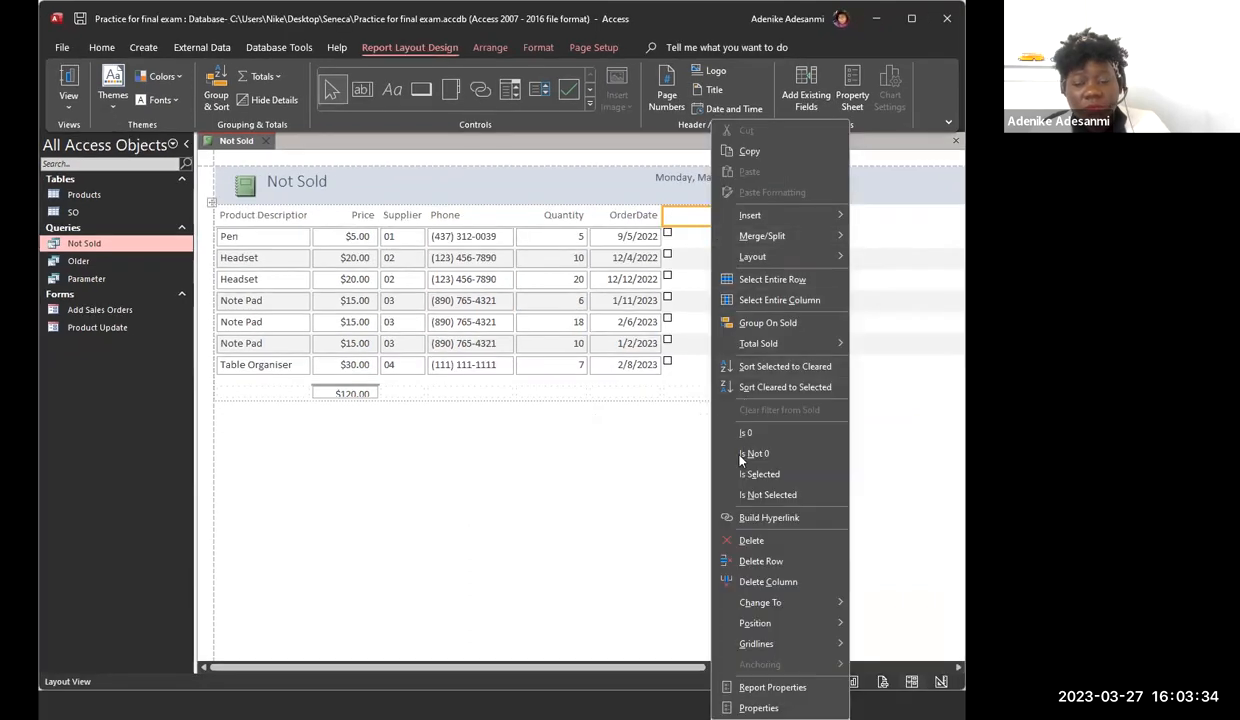
{"action": "left_click", "coordinate": [769, 584]}
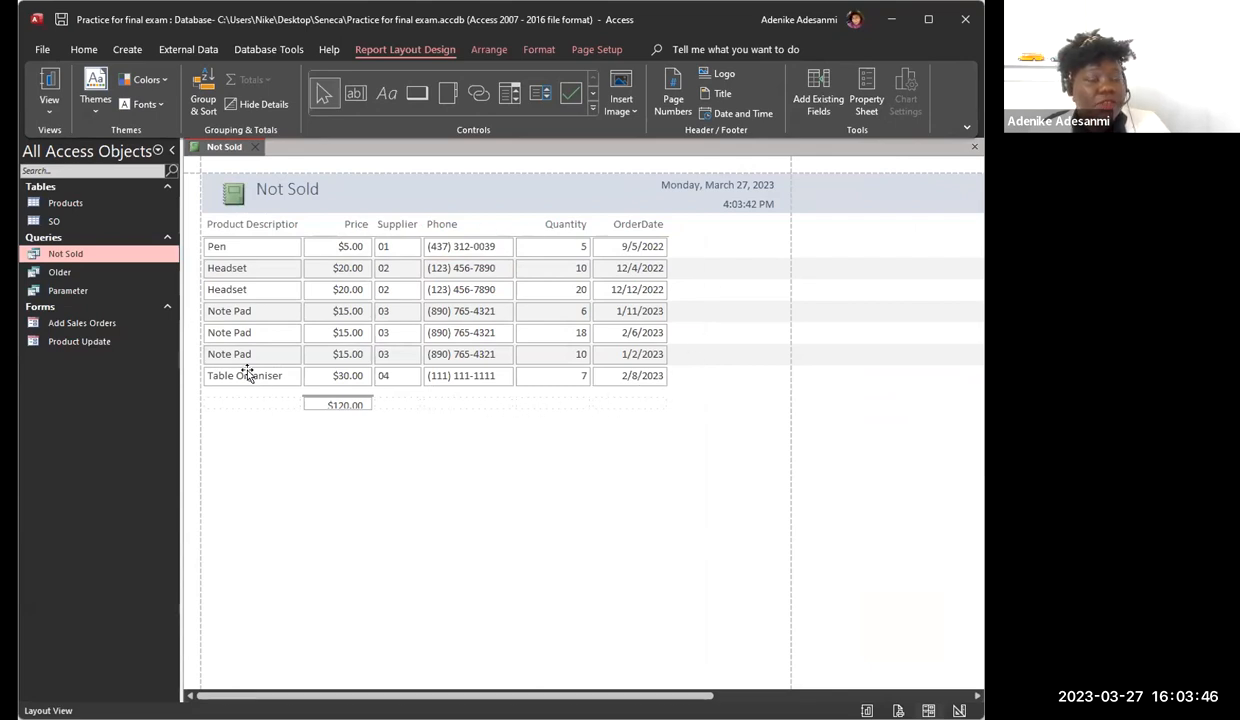
Step: Widen the Product Description column enough to fit its full heading, and group the report on Description
{"action": "left_click", "coordinate": [298, 246]}
{"action": "left_click_drag", "start_coordinate": [300, 249], "coordinate": [319, 247]}
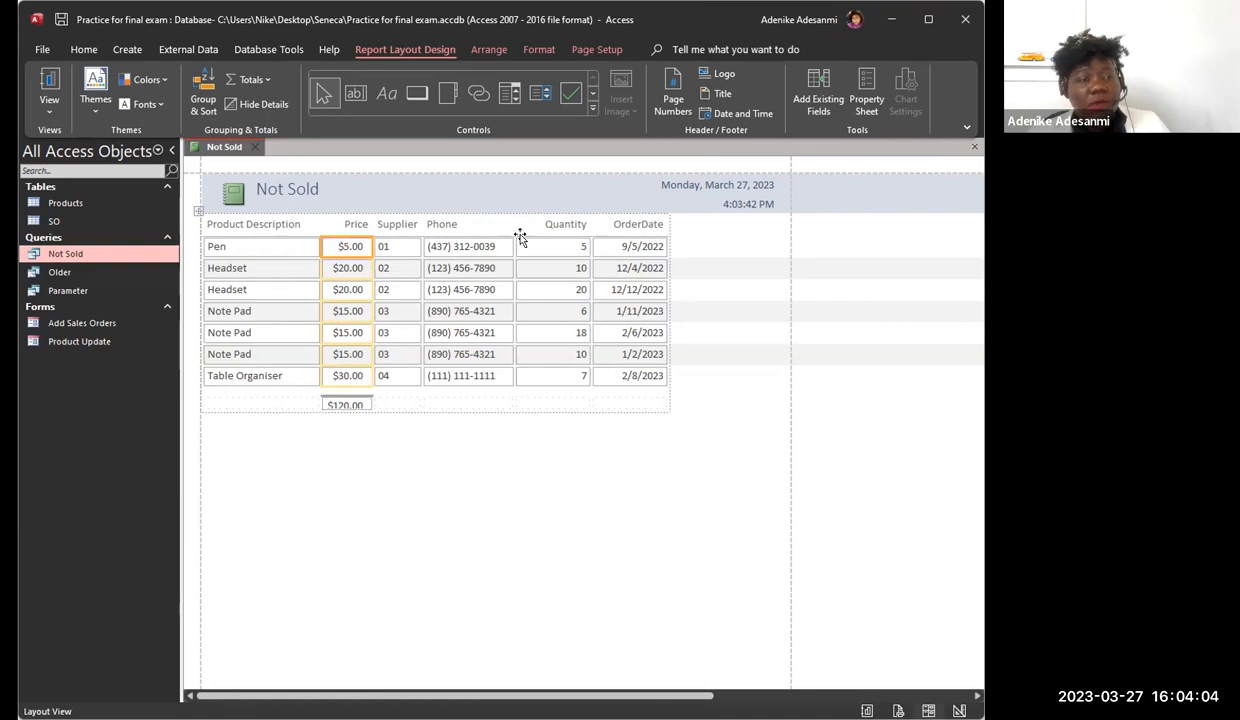
{"action": "left_click", "coordinate": [246, 226]}
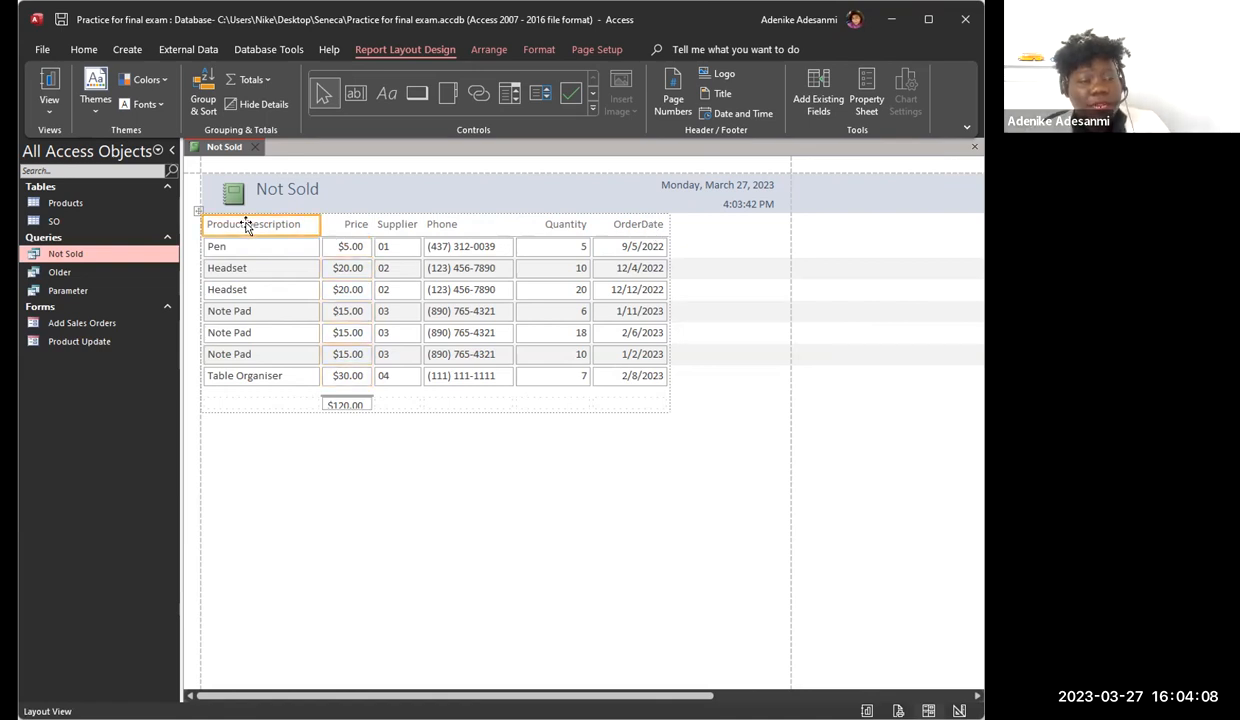
{"action": "right_click", "coordinate": [247, 229]}
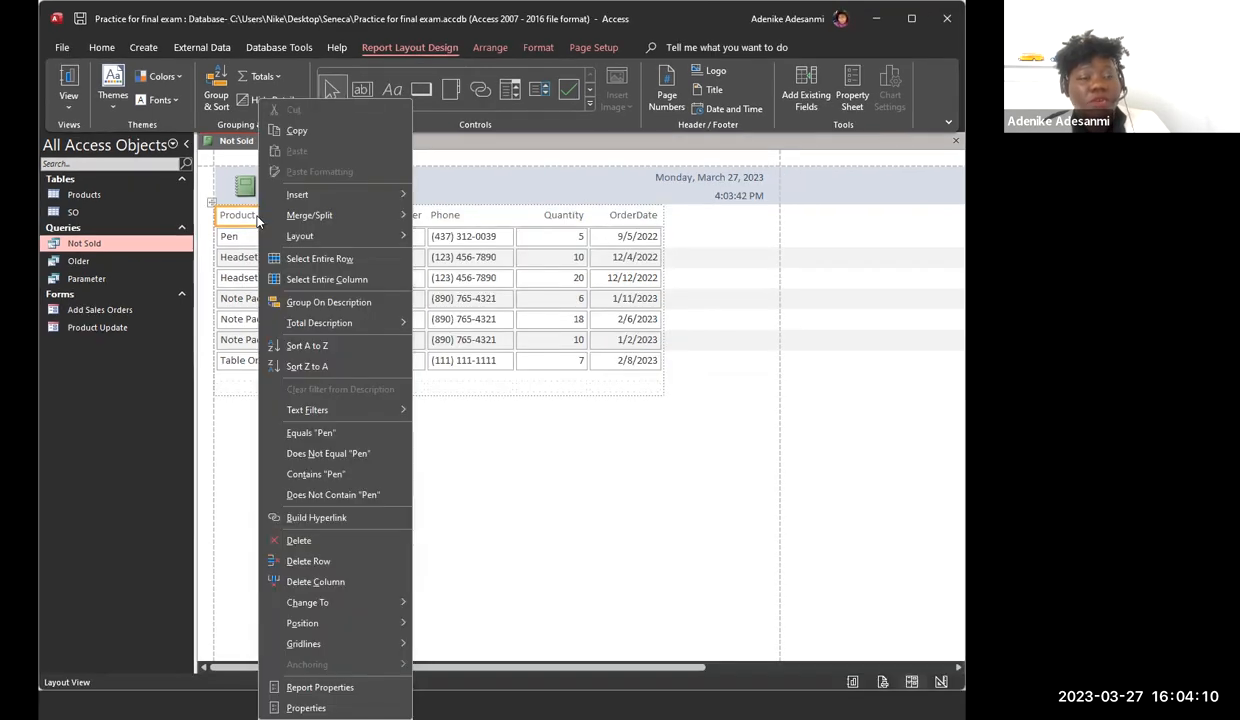
{"action": "left_click", "coordinate": [325, 303]}
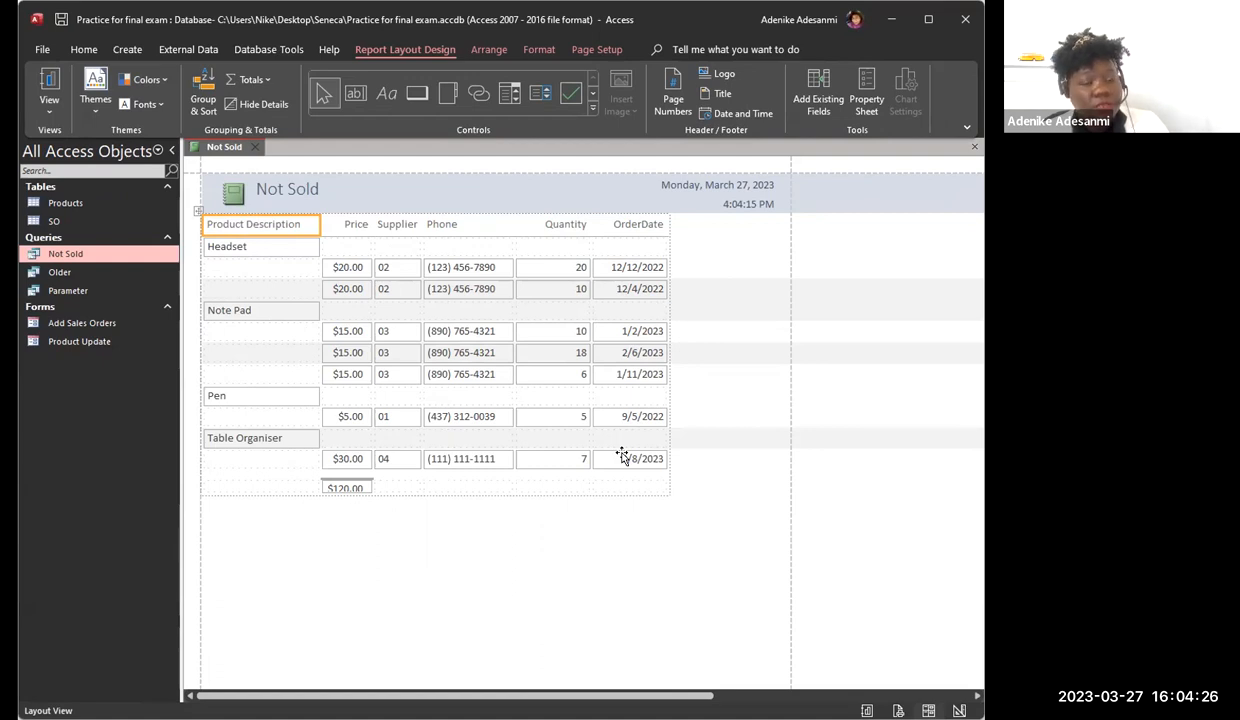
Step: Add a Sum total of Price for each product group, and make the subtotal and grand total boxes taller
{"action": "left_click", "coordinate": [341, 290]}
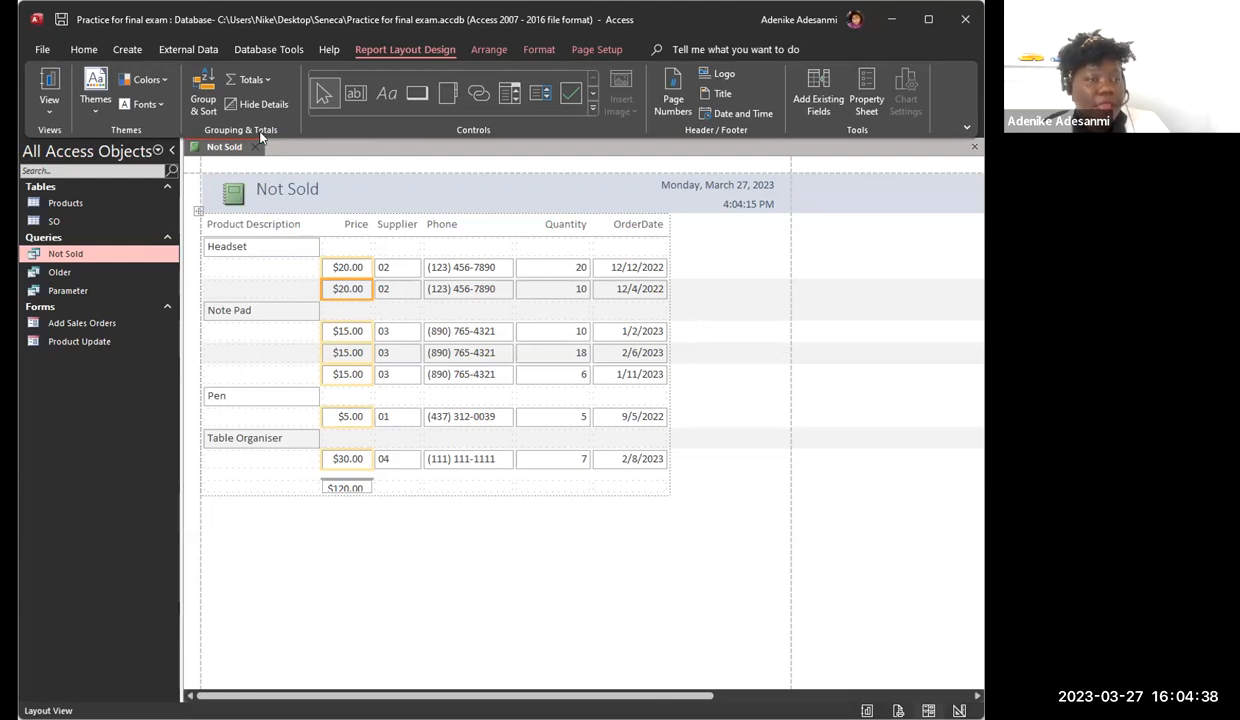
{"action": "left_click", "coordinate": [266, 80]}
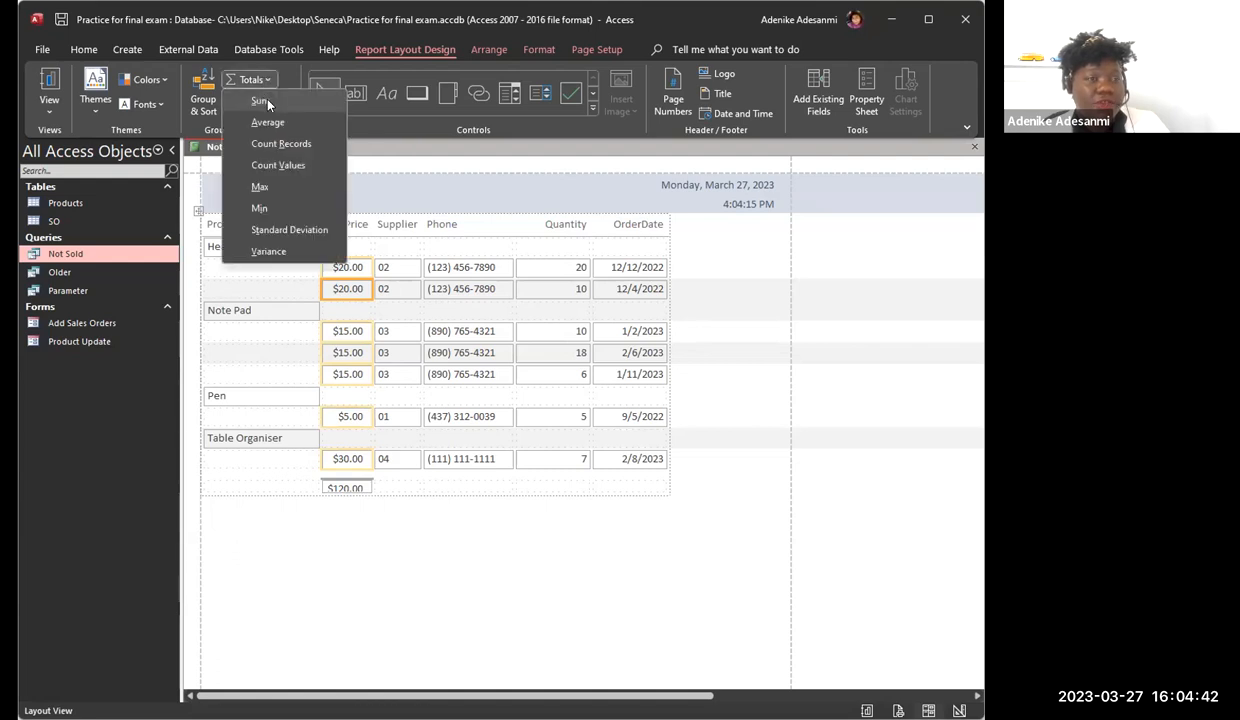
{"action": "left_click", "coordinate": [262, 101]}
{"action": "left_click", "coordinate": [343, 318]}
{"action": "left_click_drag", "start_coordinate": [368, 325], "coordinate": [368, 331]}
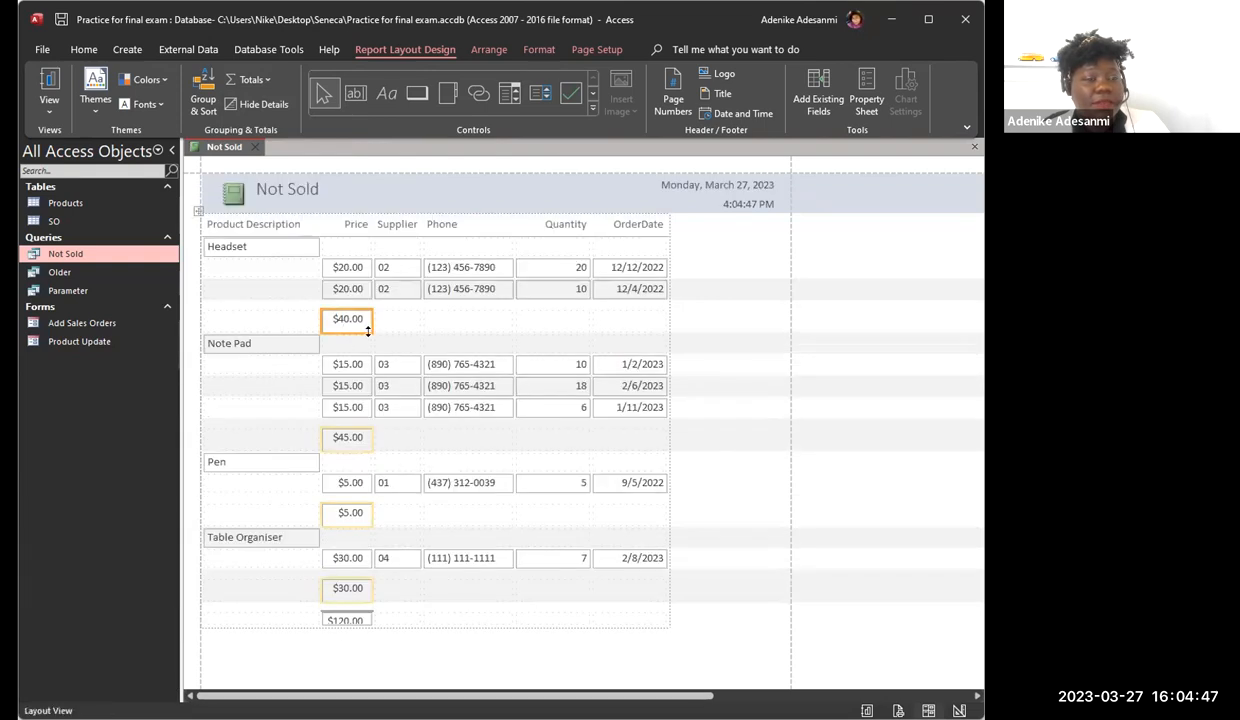
{"action": "left_click", "coordinate": [347, 621]}
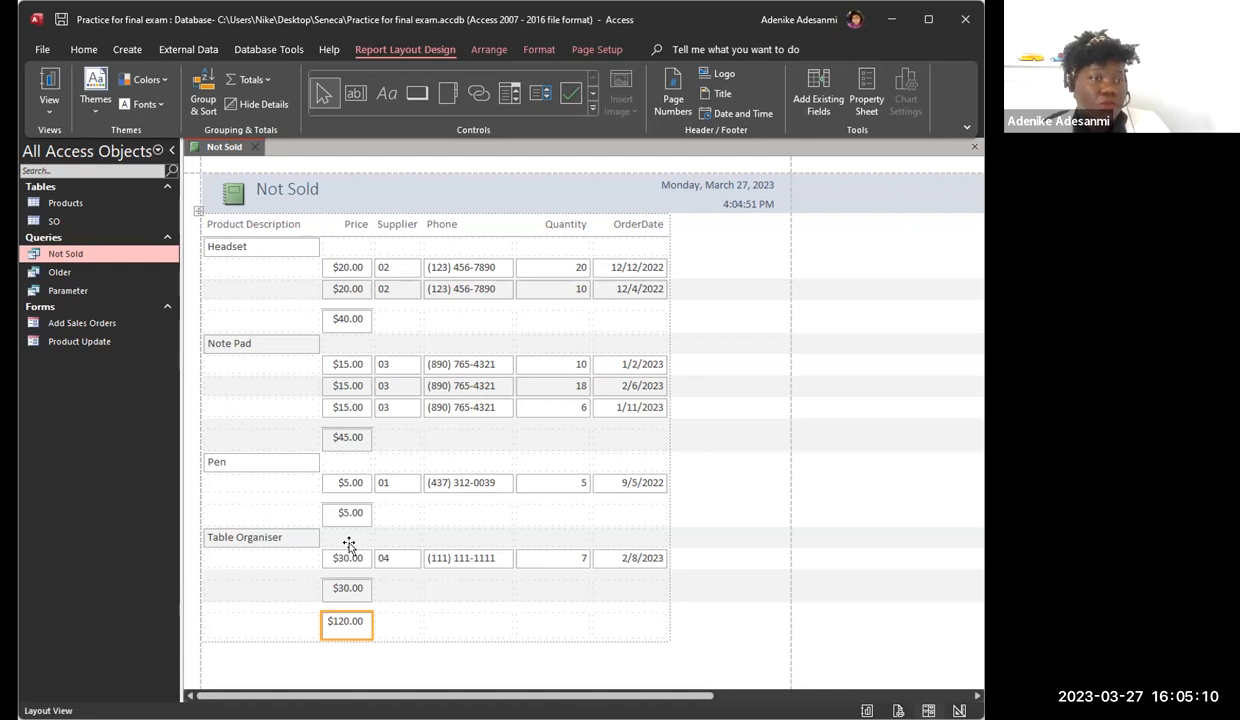
Step: Make all six column headings, Product Description through OrderDate, and the product group names bold
{"action": "left_click", "coordinate": [255, 226]}
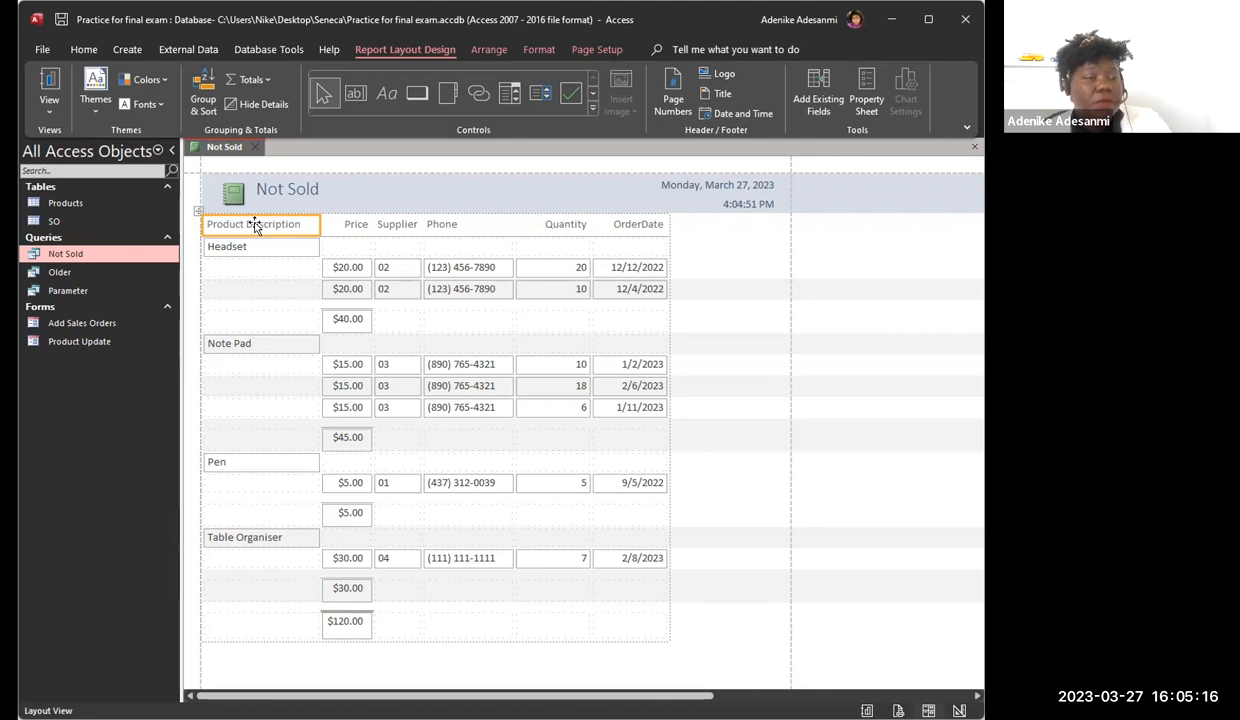
{"action": "left_click", "coordinate": [356, 224], "text": "ctrl"}
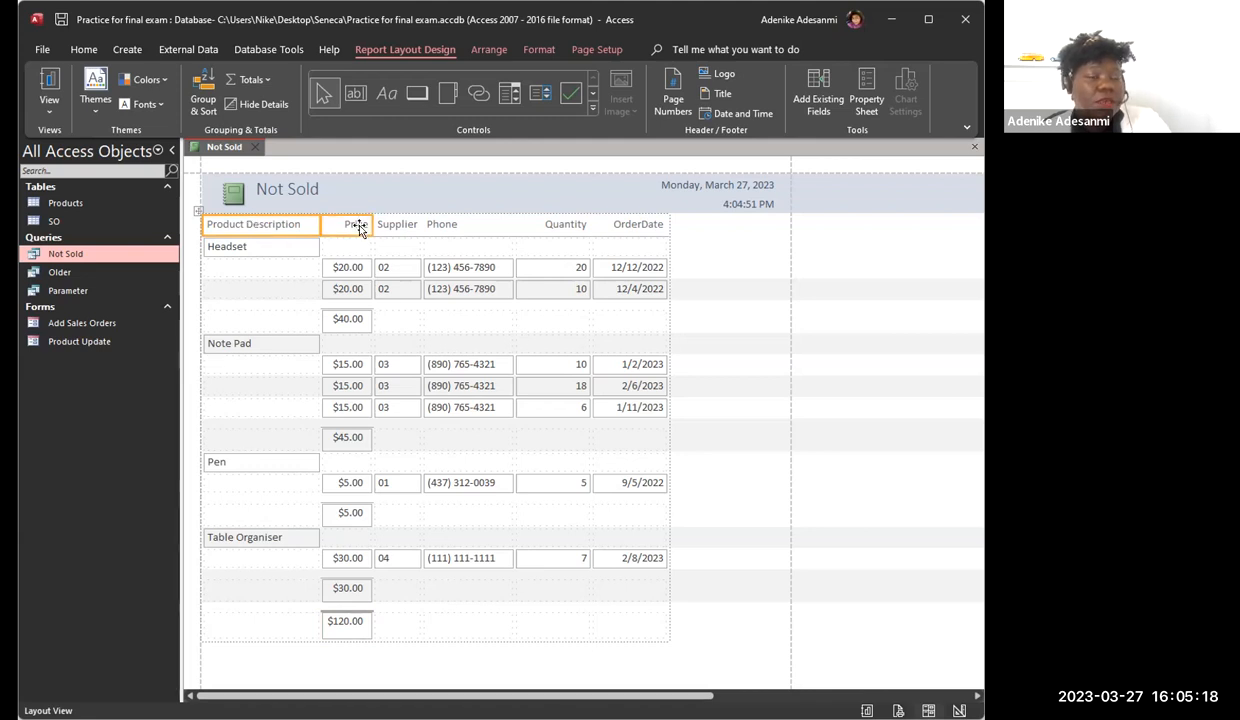
{"action": "left_click", "coordinate": [400, 224], "text": "ctrl"}
{"action": "left_click", "coordinate": [486, 226], "text": "ctrl"}
{"action": "left_click", "coordinate": [567, 224], "text": "ctrl"}
{"action": "left_click", "coordinate": [632, 224], "text": "ctrl"}
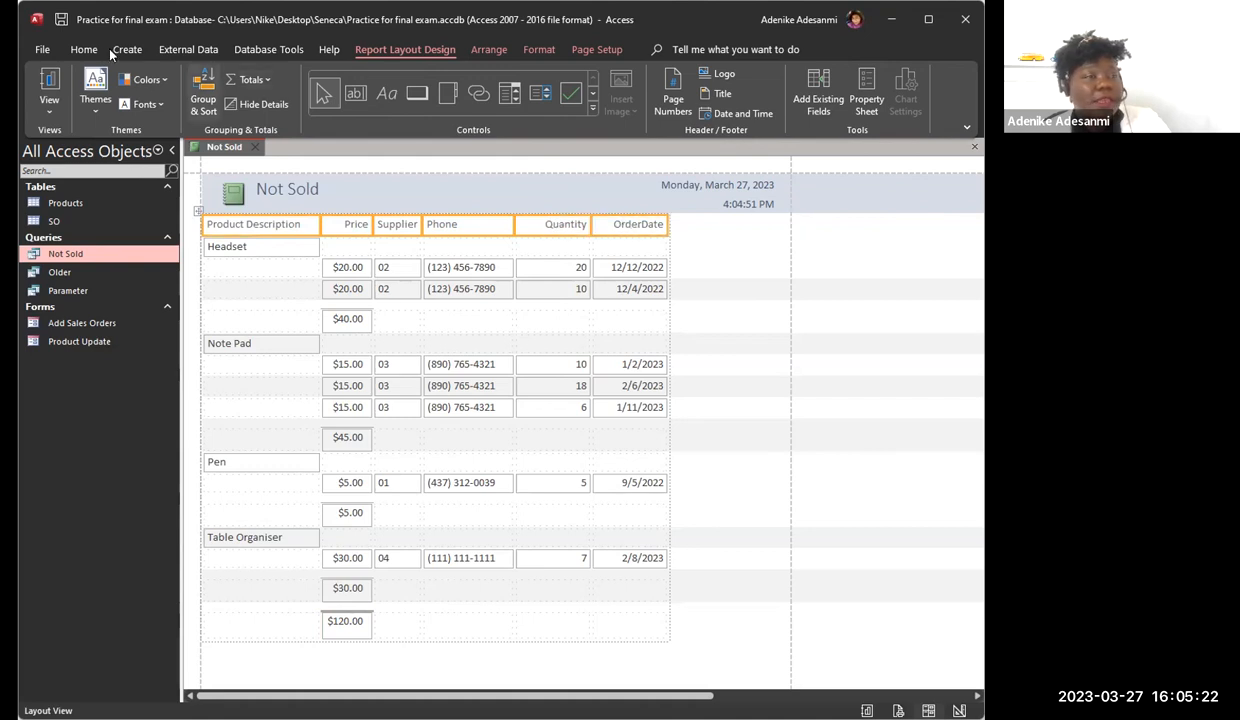
{"action": "left_click", "coordinate": [84, 49]}
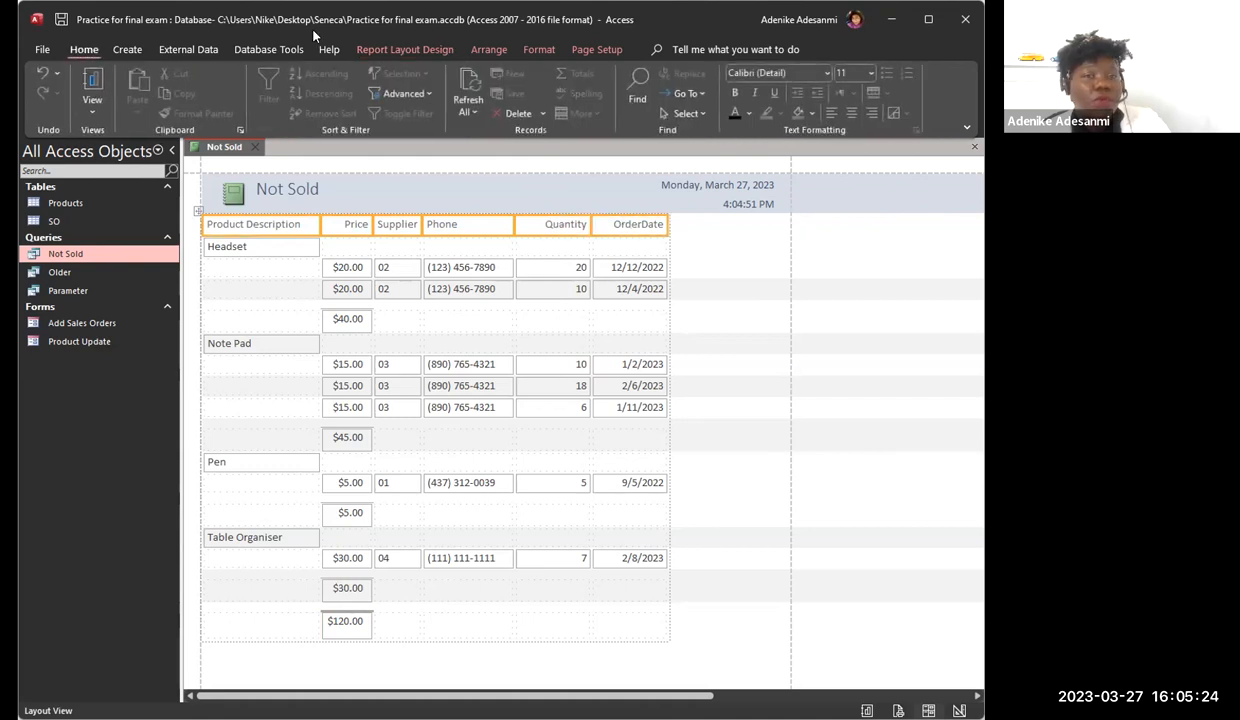
{"action": "left_click", "coordinate": [736, 93]}
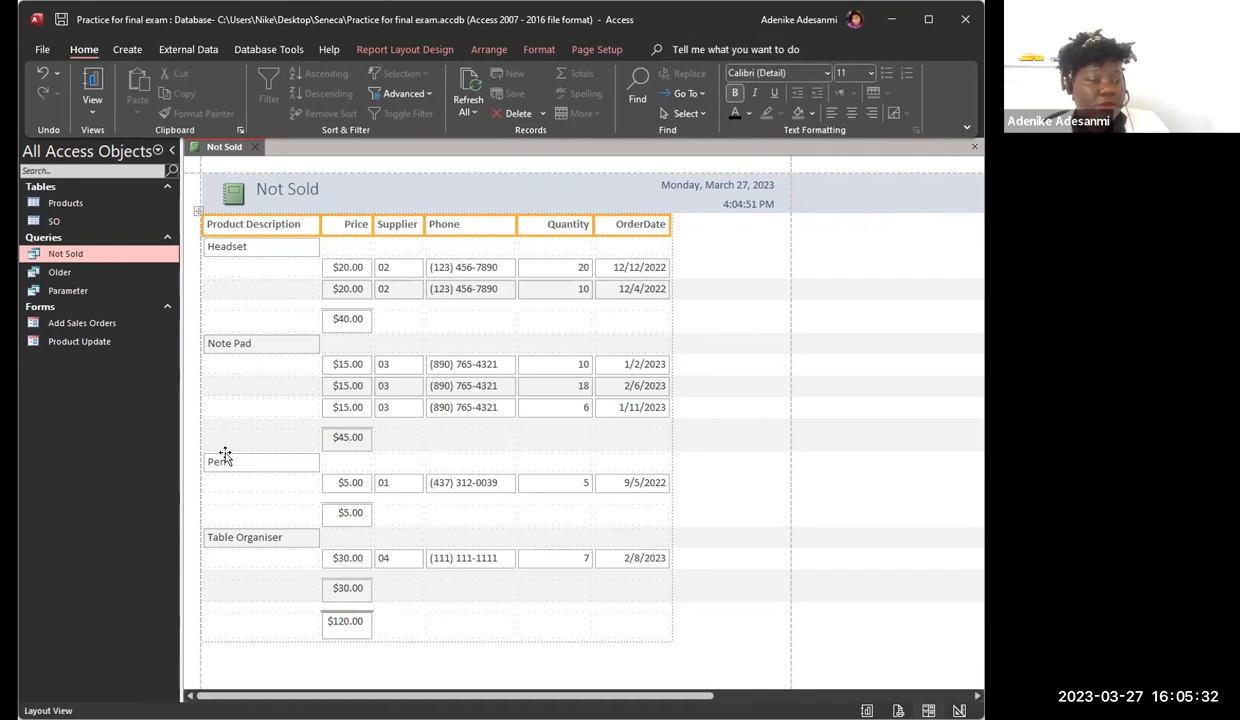
{"action": "left_click", "coordinate": [248, 248]}
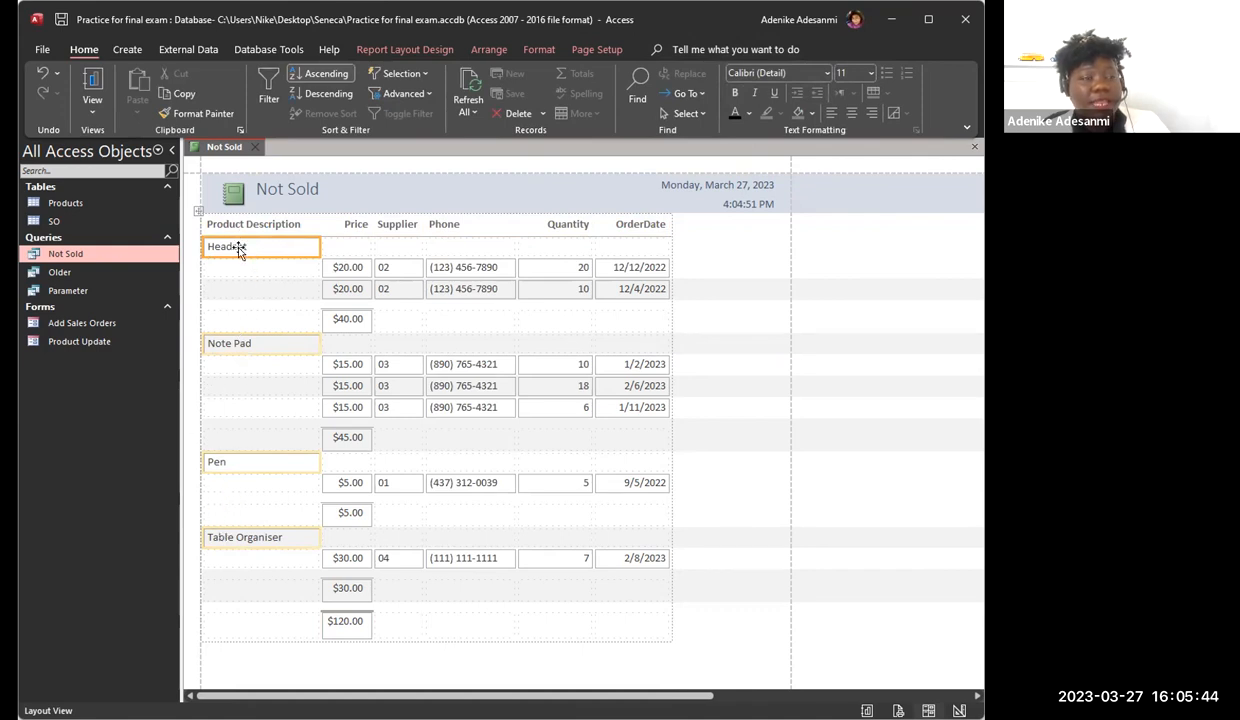
{"action": "left_click", "coordinate": [733, 93]}
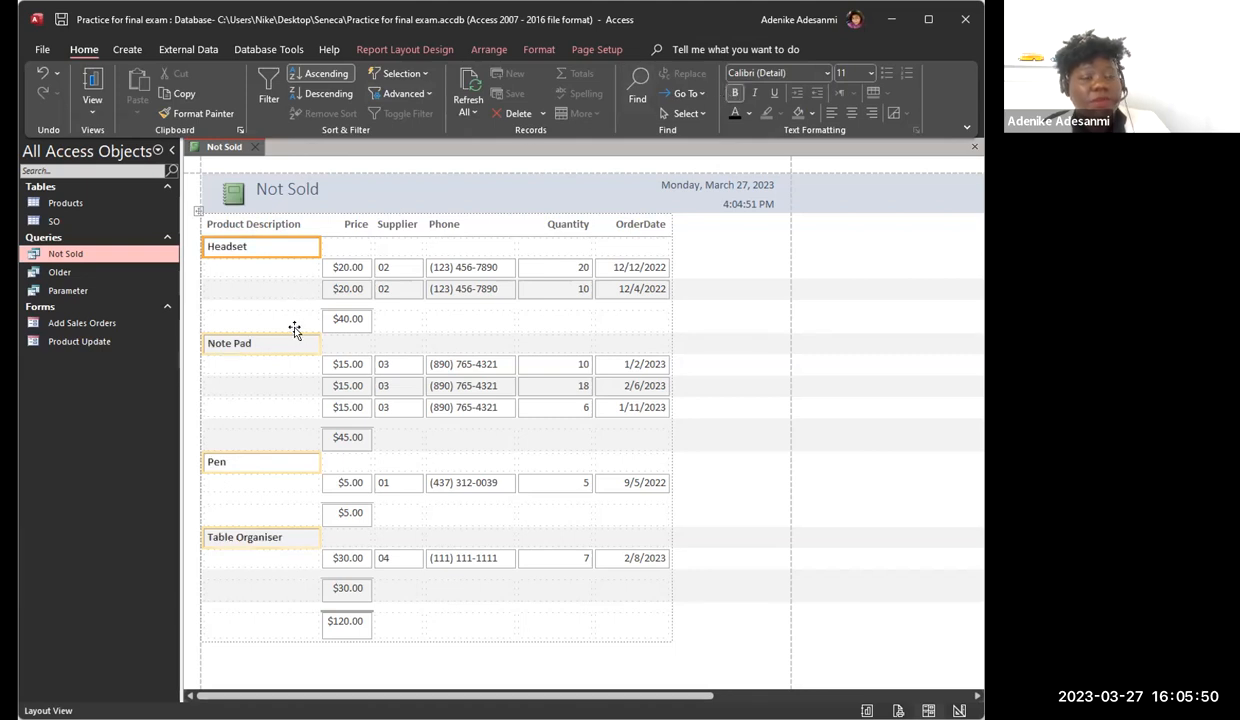
Step: Format the Price subtotals of the product groups as bold italic and the grand total as bold
{"action": "left_click", "coordinate": [355, 322]}
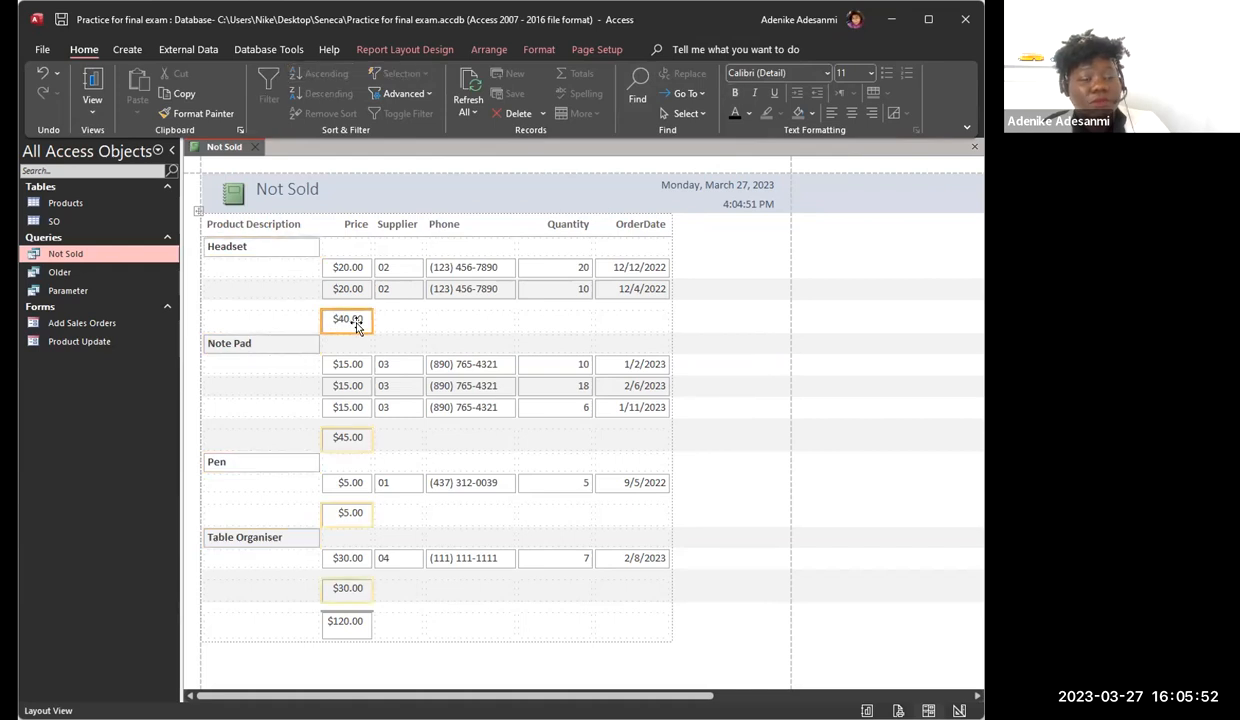
{"action": "left_click", "coordinate": [734, 92]}
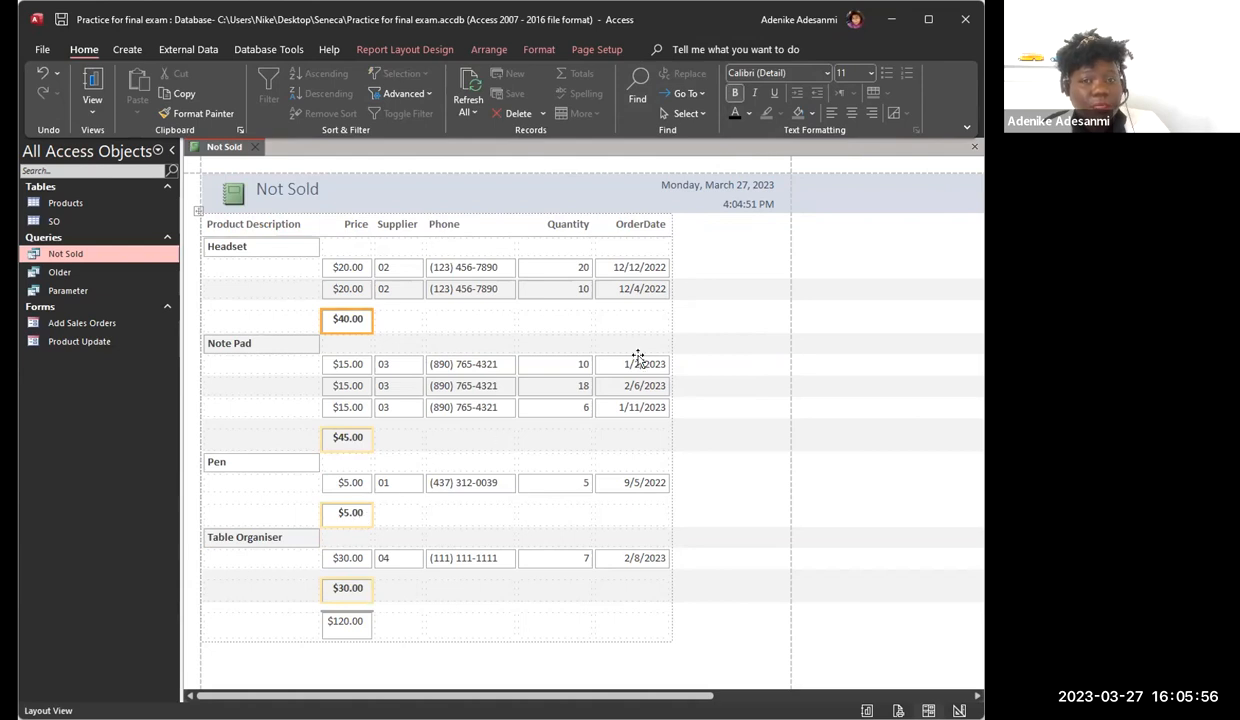
{"action": "left_click", "coordinate": [754, 93]}
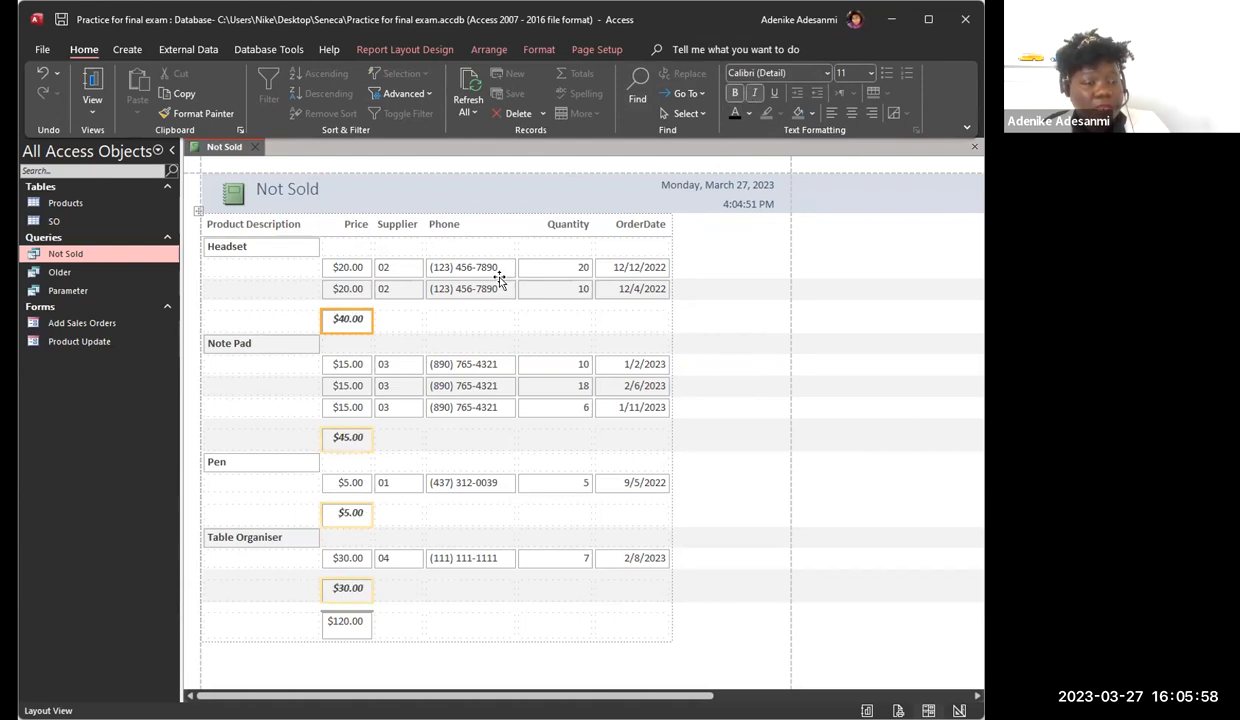
{"action": "left_click", "coordinate": [323, 622]}
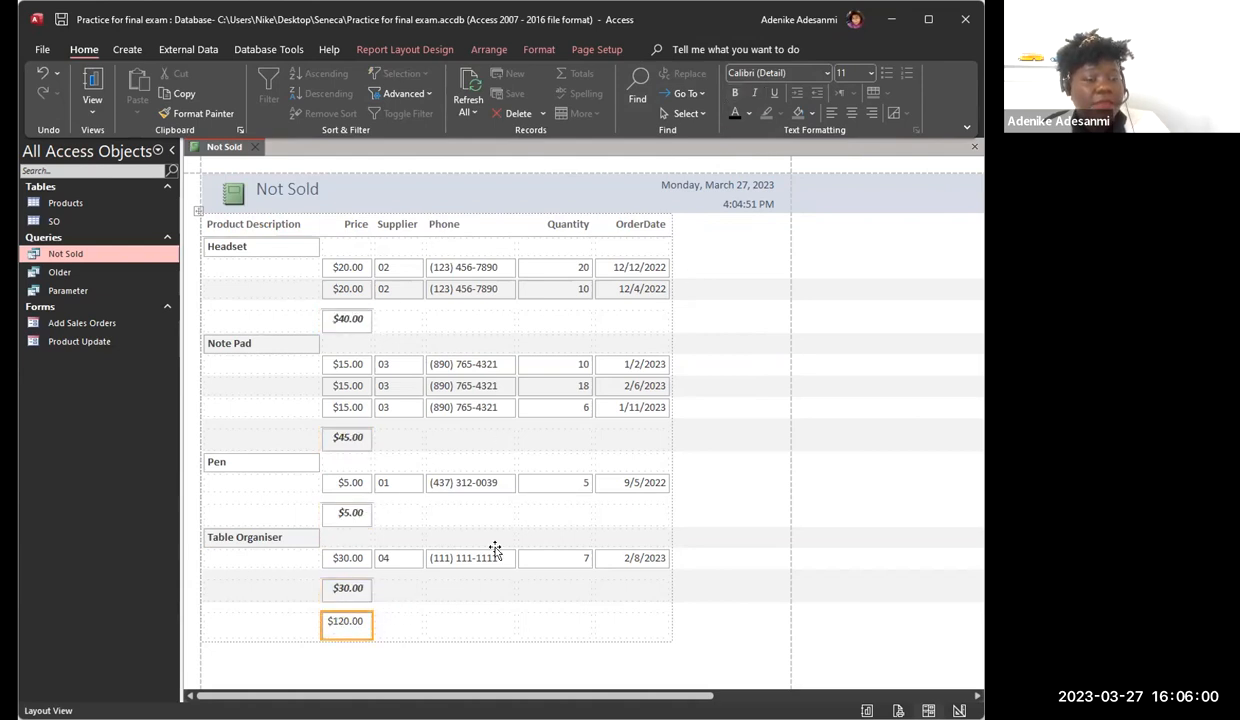
{"action": "left_click", "coordinate": [735, 93]}
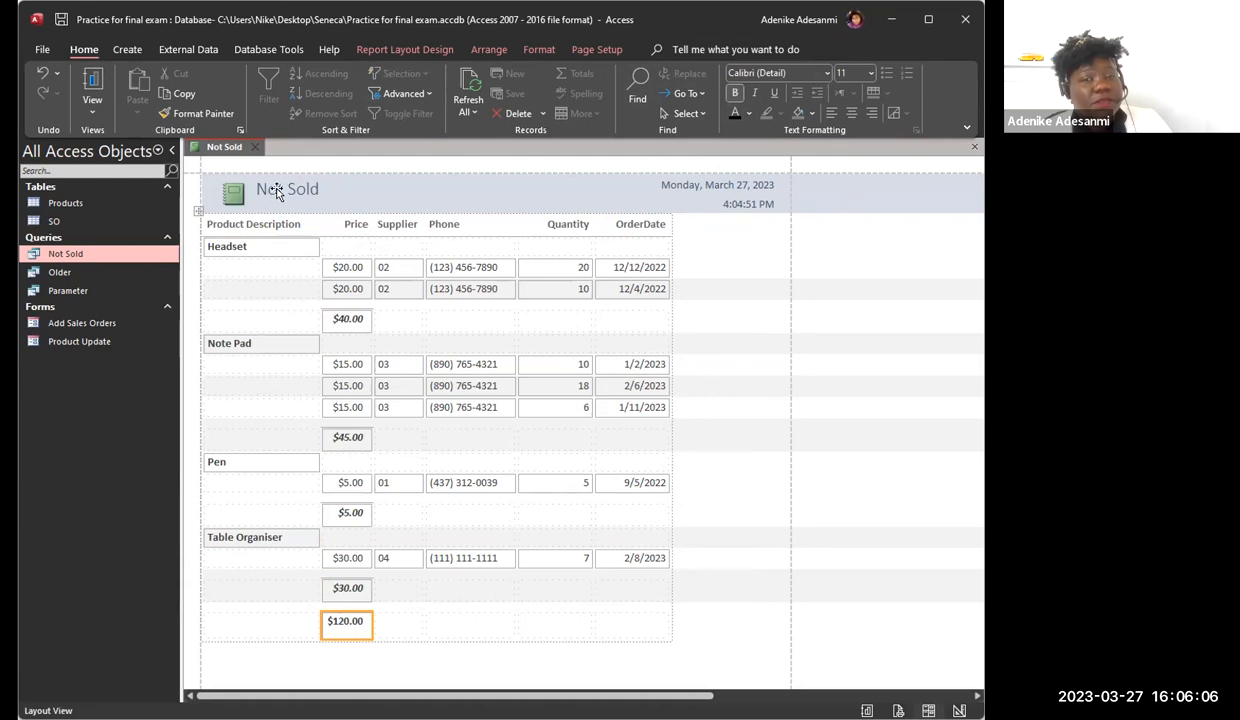
Step: Display the Not Sold report in Print Preview to check its page layout
{"action": "left_click", "coordinate": [334, 187]}
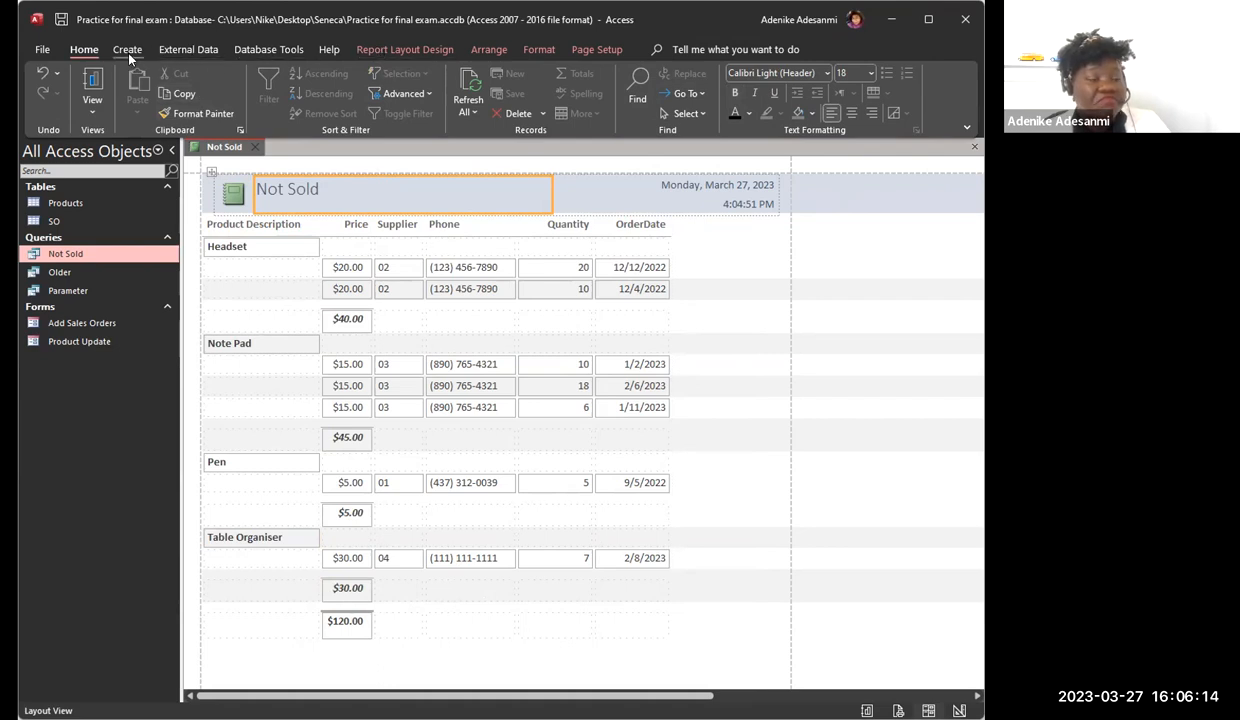
{"action": "left_click", "coordinate": [94, 110]}
{"action": "left_click", "coordinate": [163, 178]}
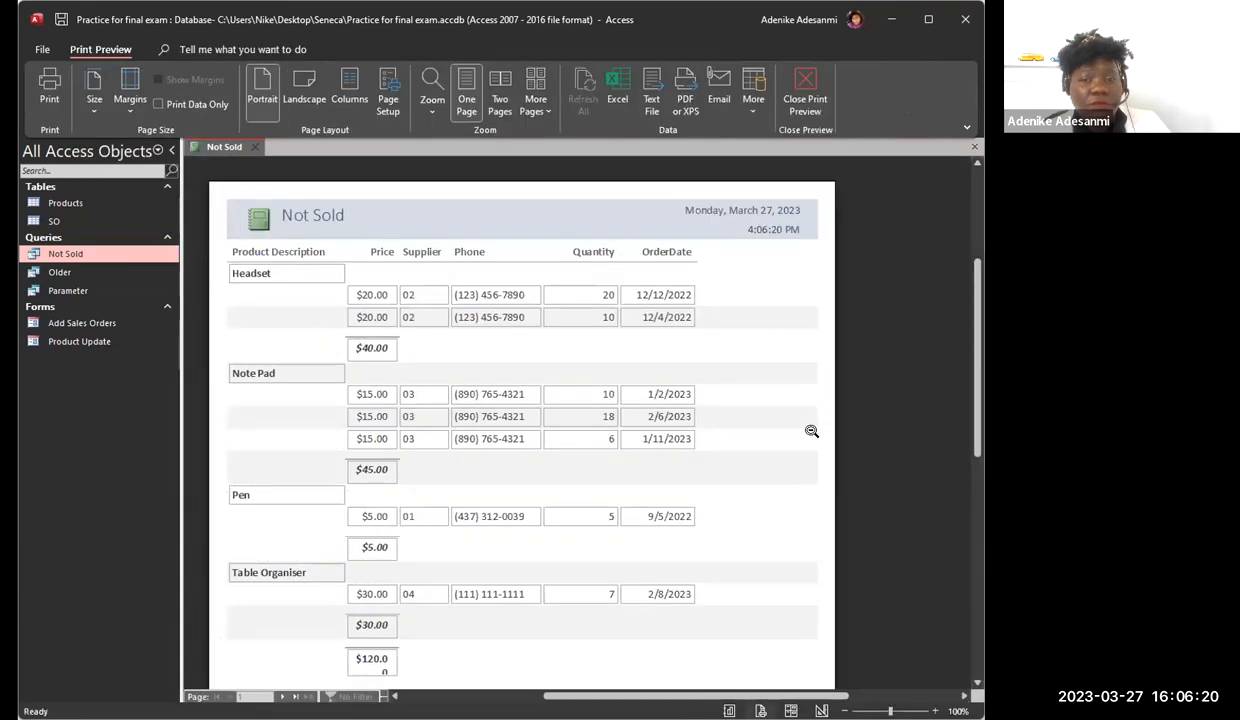
Step: Return the report from Print Preview to Layout View and widen the Price column slightly so the grand total fits on one line
{"action": "scroll", "coordinate": [811, 429], "scroll_direction": "down", "scroll_amount": 2}
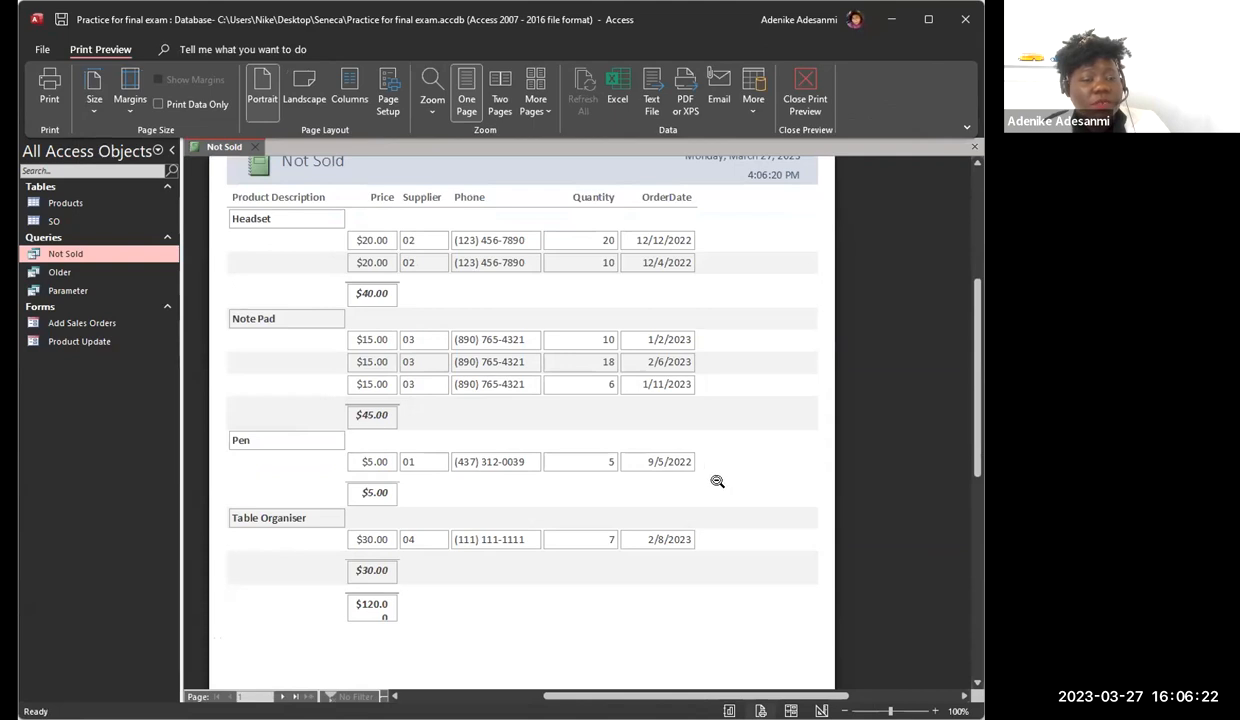
{"action": "scroll", "coordinate": [717, 482], "scroll_direction": "up", "scroll_amount": 1}
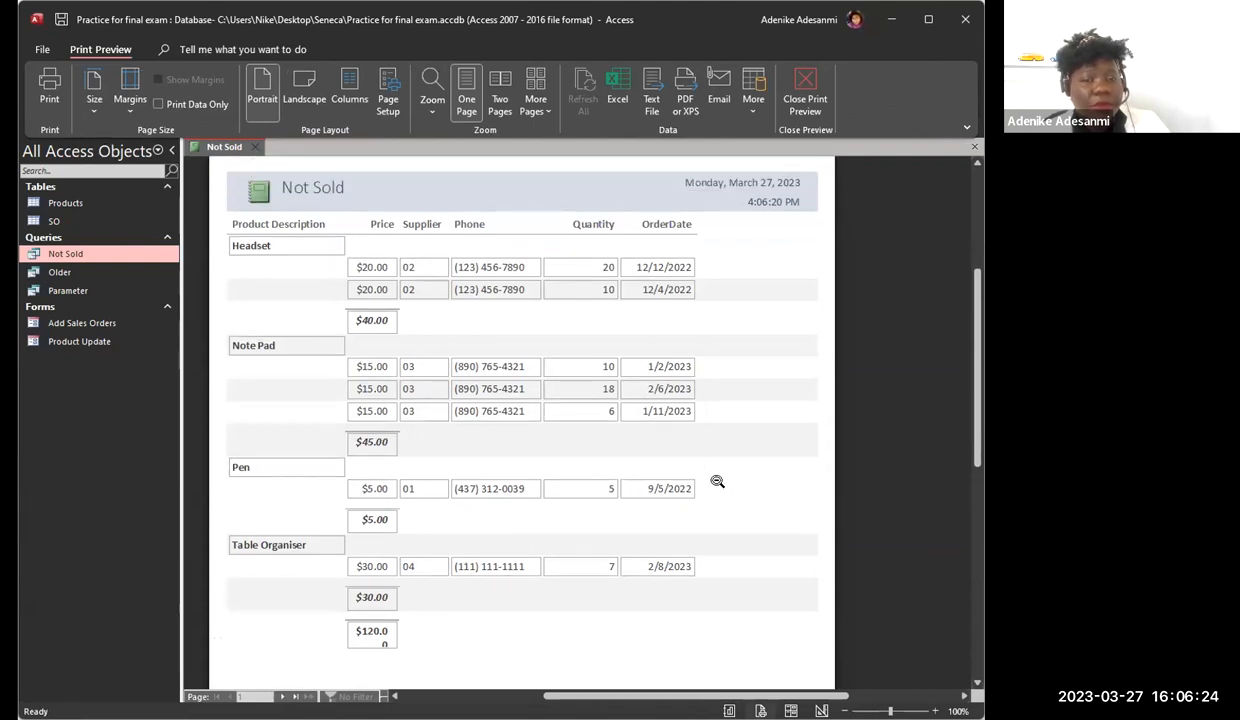
{"action": "scroll", "coordinate": [717, 482], "scroll_direction": "down", "scroll_amount": 1}
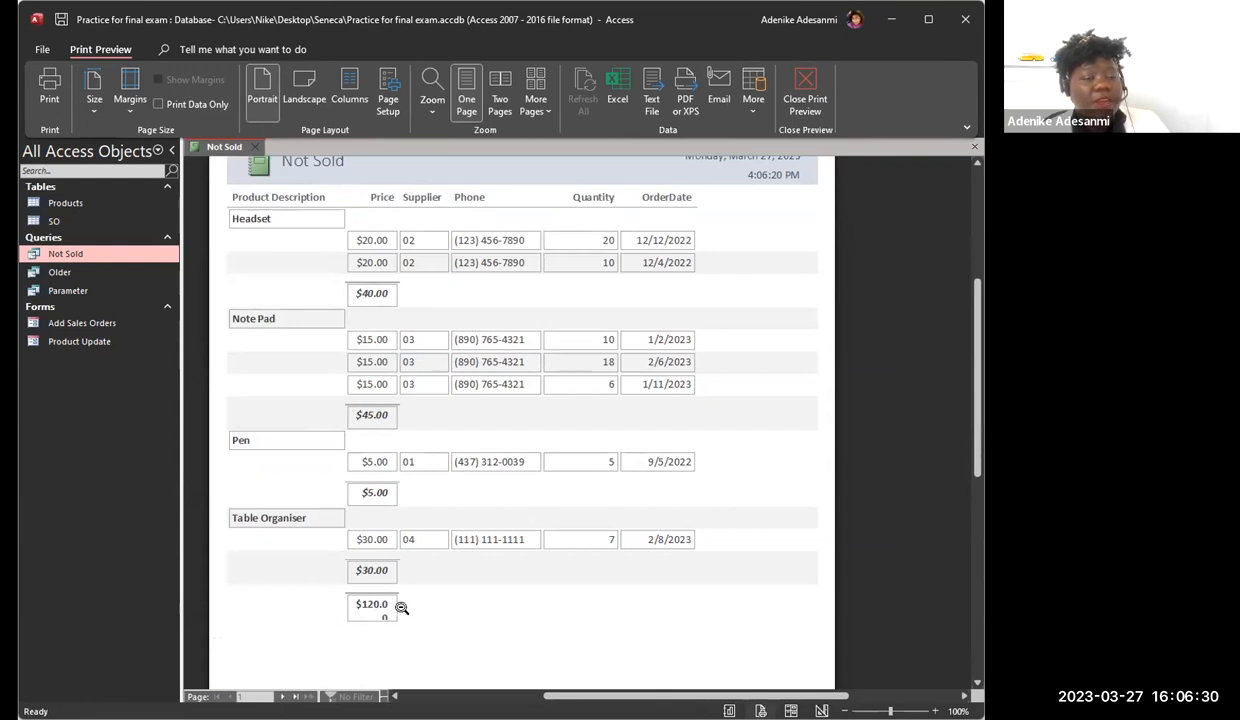
{"action": "left_click", "coordinate": [806, 84]}
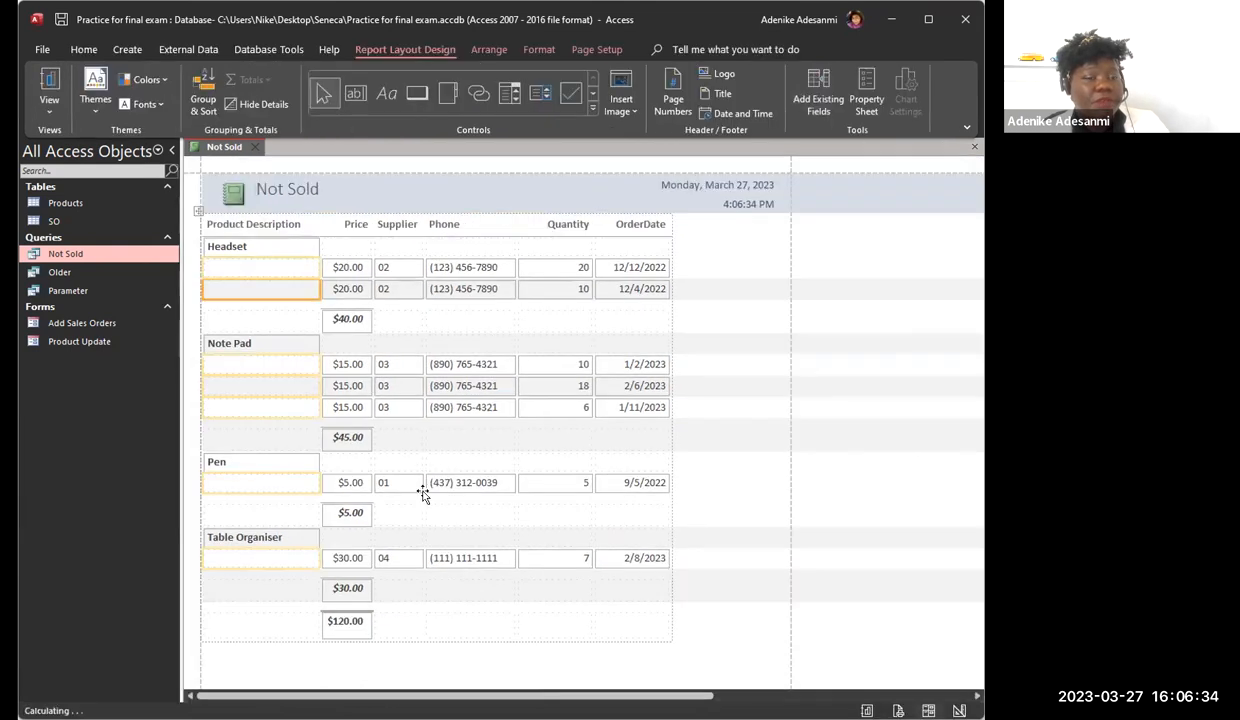
{"action": "left_click", "coordinate": [367, 248]}
{"action": "left_click_drag", "start_coordinate": [370, 247], "coordinate": [377, 247]}
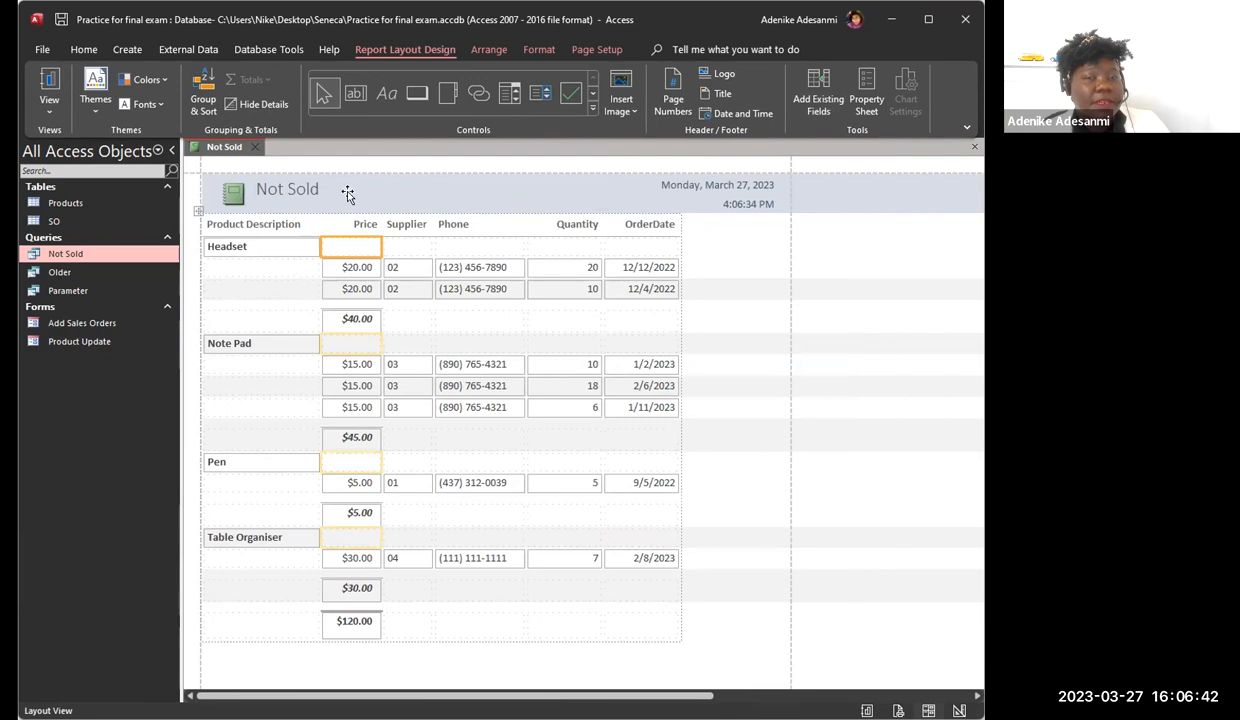
Step: Display the report in Print Preview again to check the widened Price column and its totals
{"action": "left_click", "coordinate": [45, 104]}
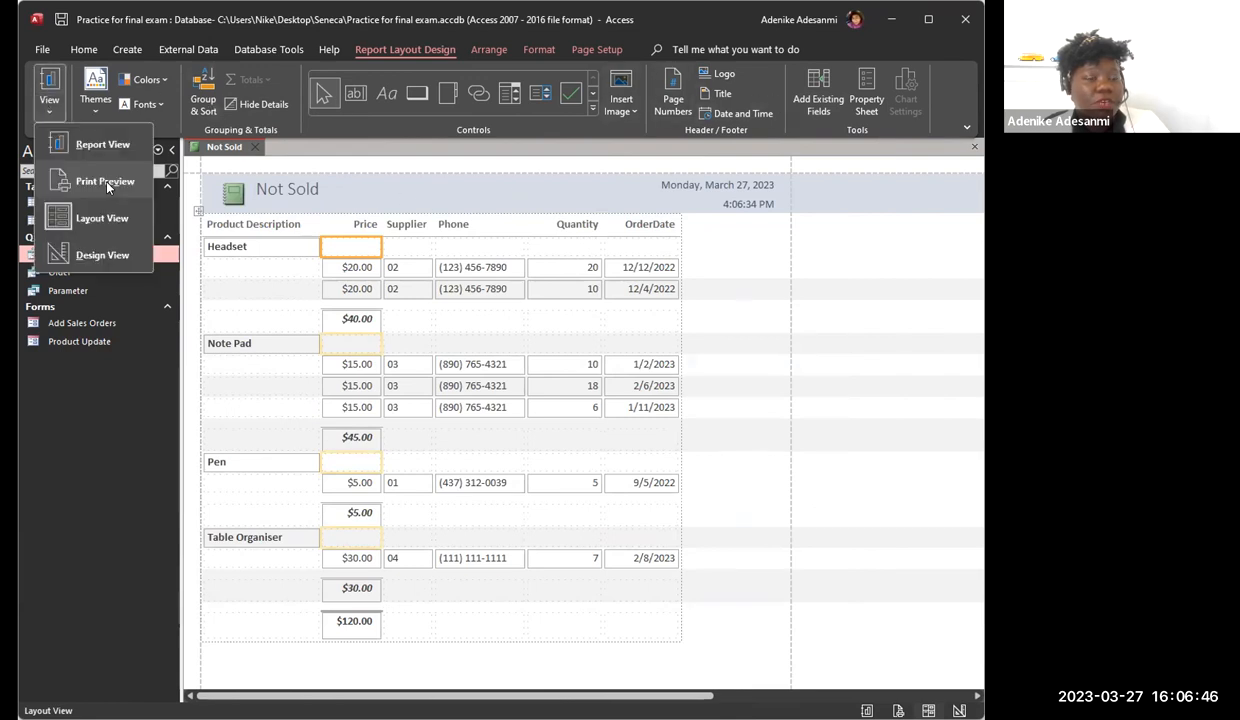
{"action": "left_click", "coordinate": [103, 175]}
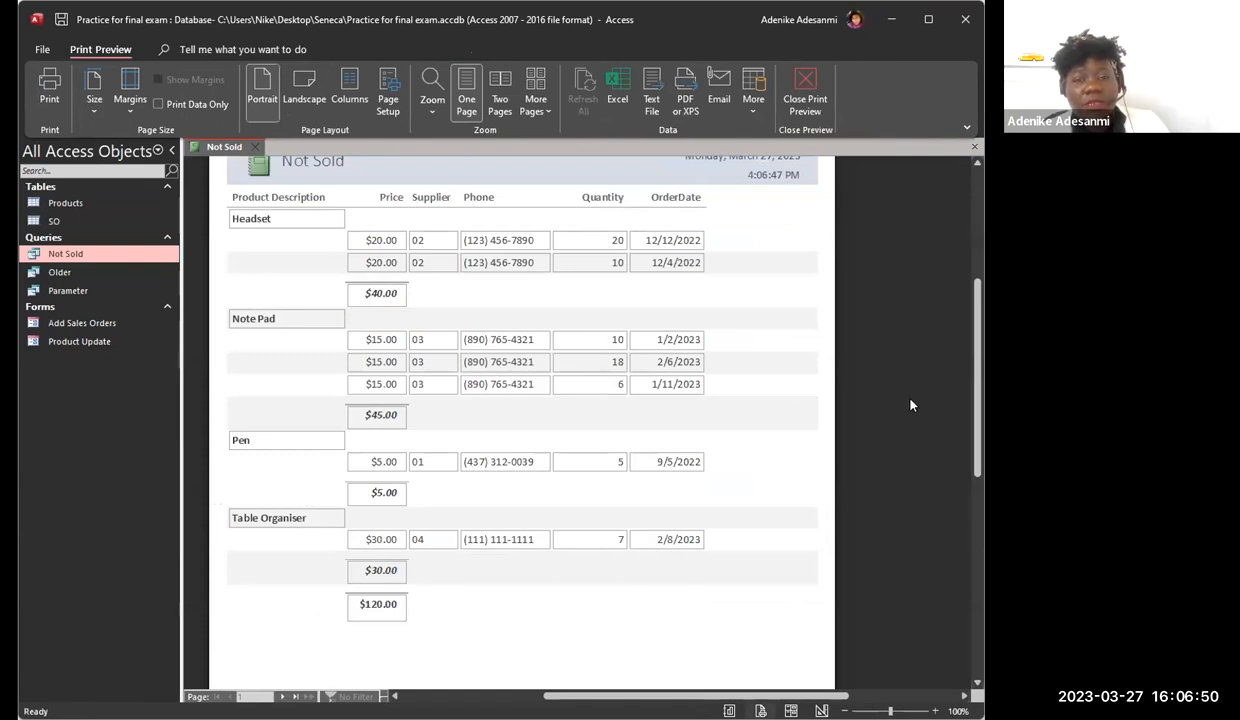
{"action": "scroll", "coordinate": [881, 384], "scroll_direction": "up", "scroll_amount": 1}
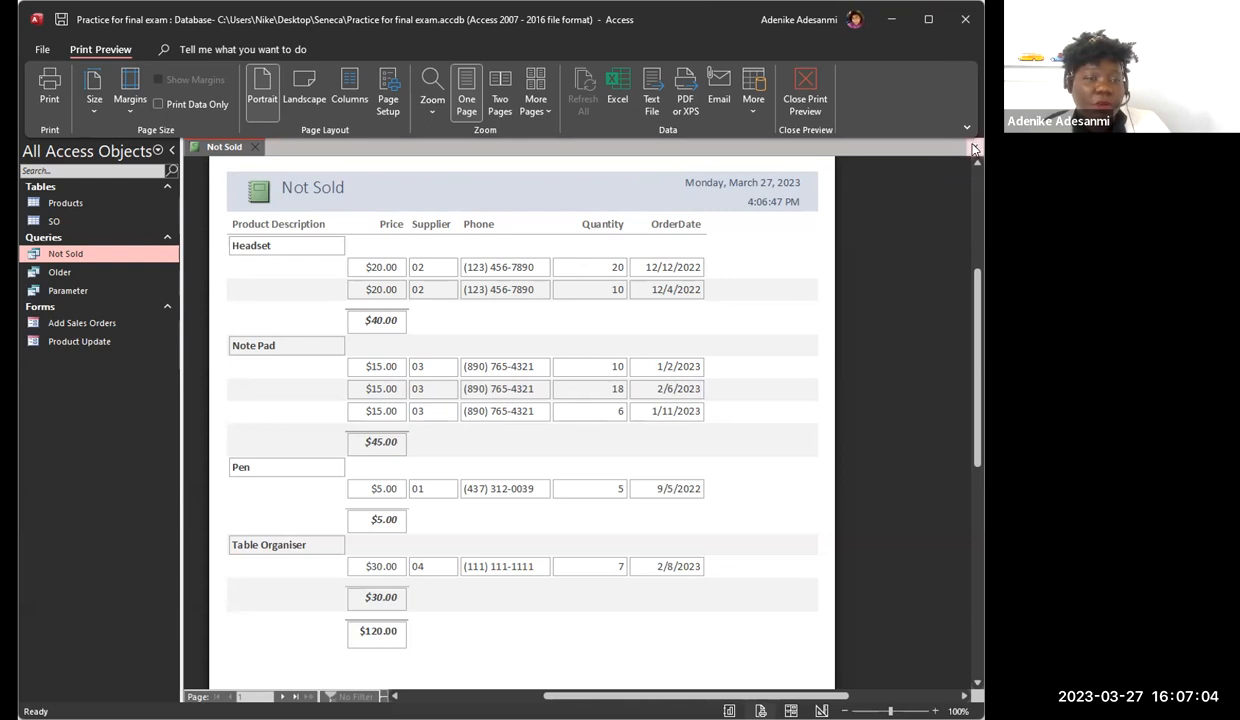
Step: Close the report and save its design under the report name Not Sold
{"action": "left_click", "coordinate": [975, 148]}
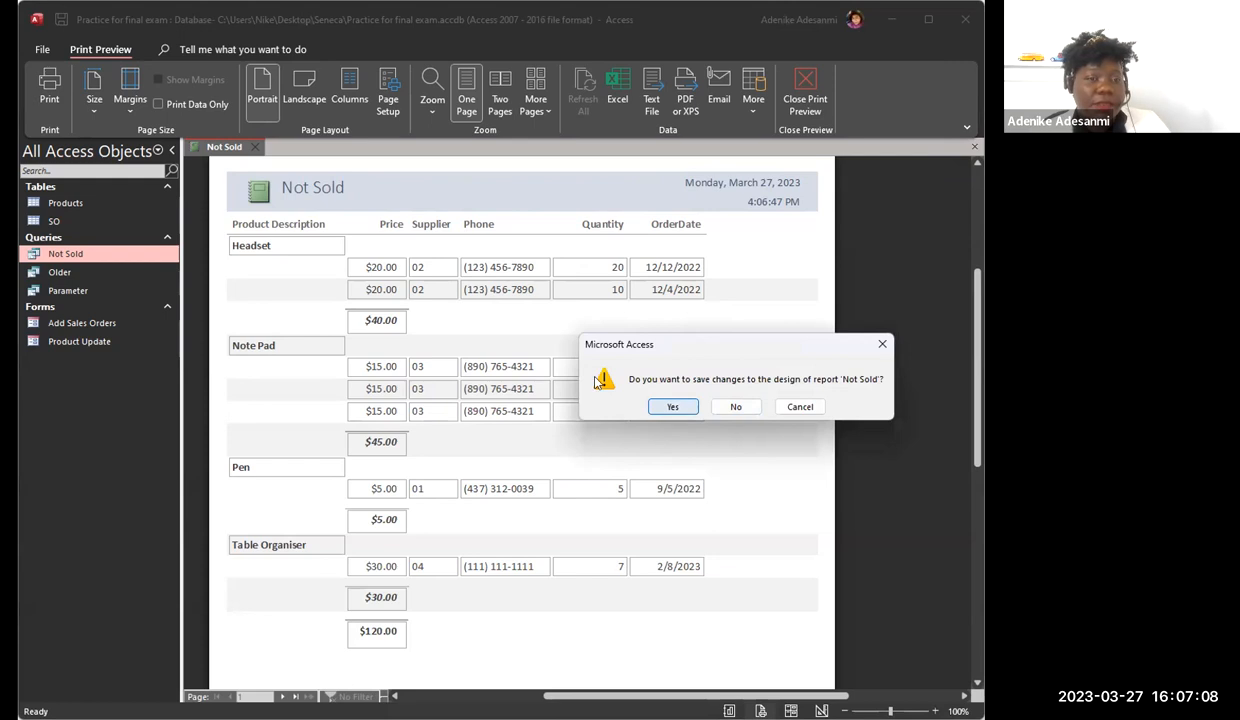
{"action": "left_click", "coordinate": [673, 407]}
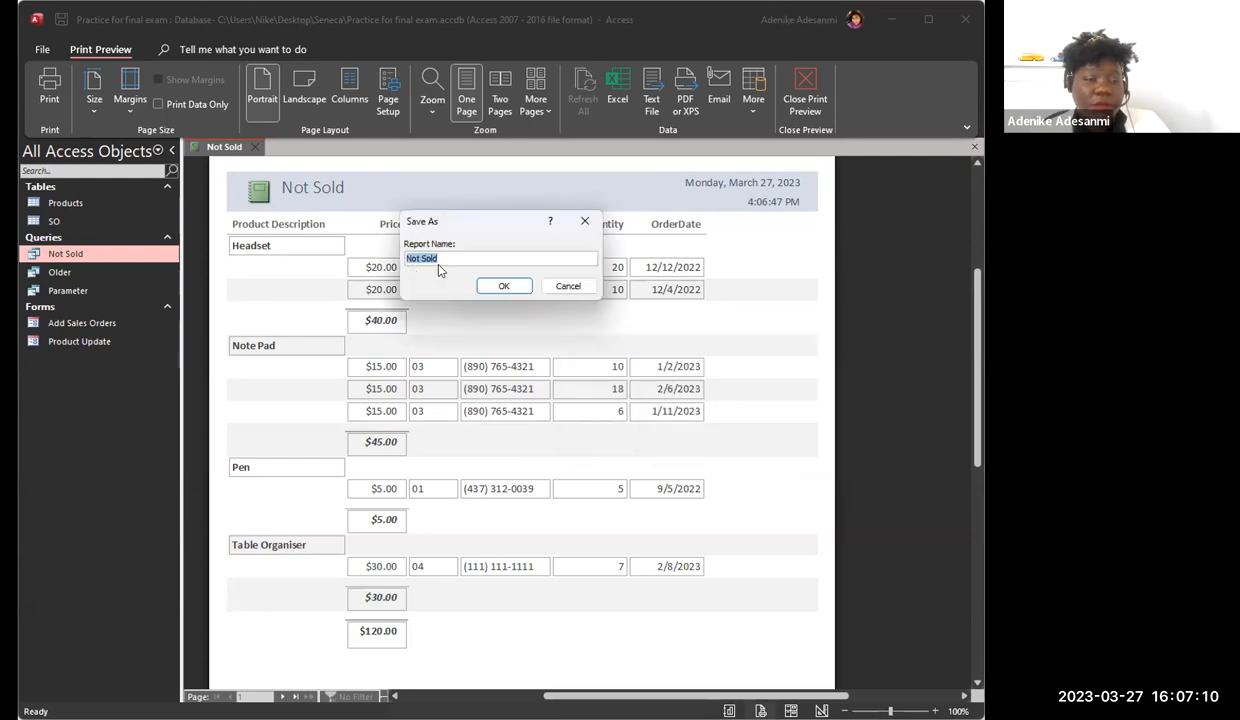
{"action": "left_click", "coordinate": [512, 286]}
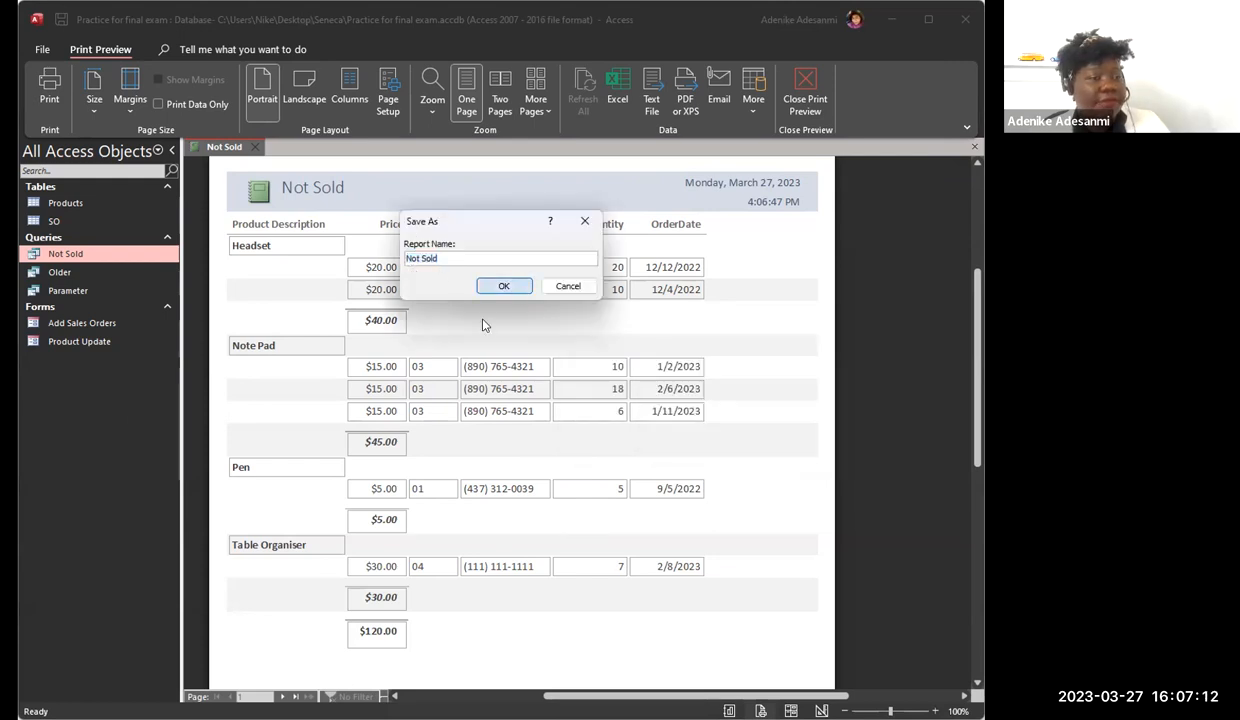